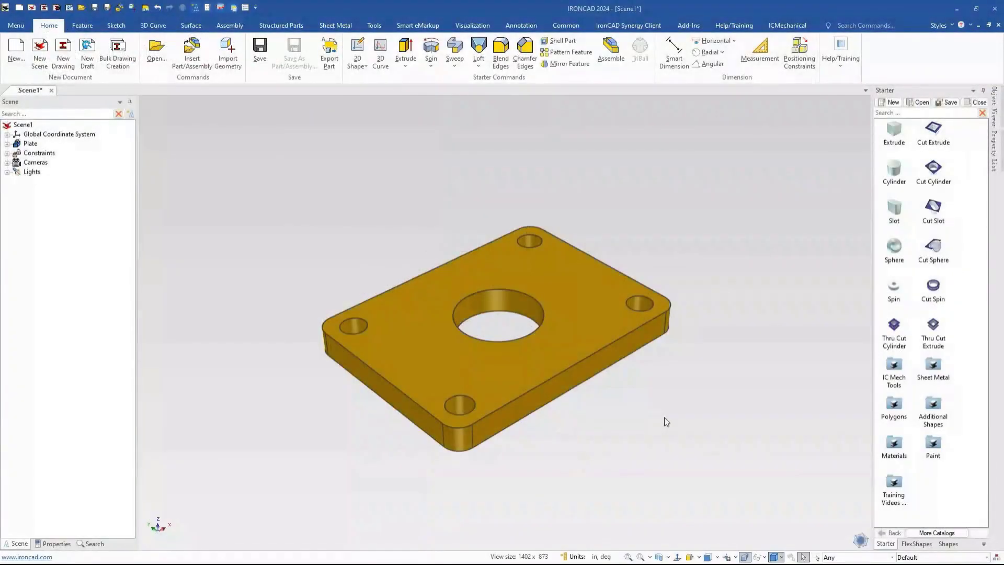
Select the Plate part and bring up its right-click menu showing Properties Editor.
click(572, 299)
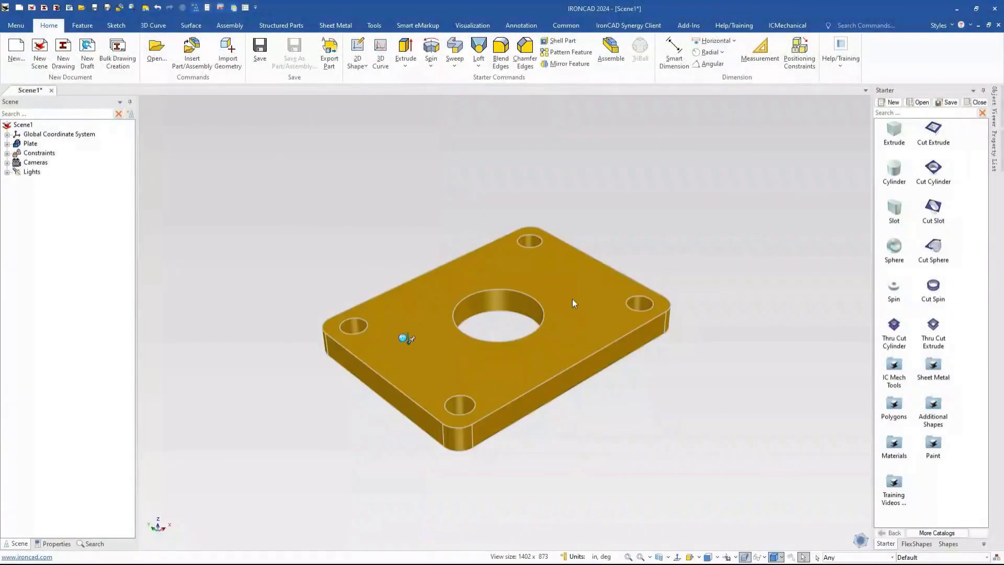
right_click(572, 299)
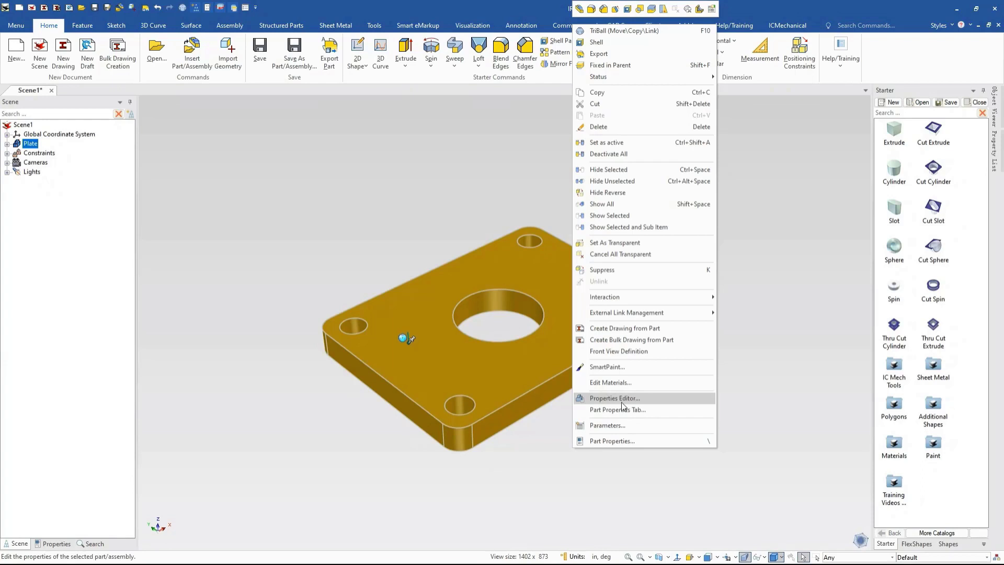
click(544, 366)
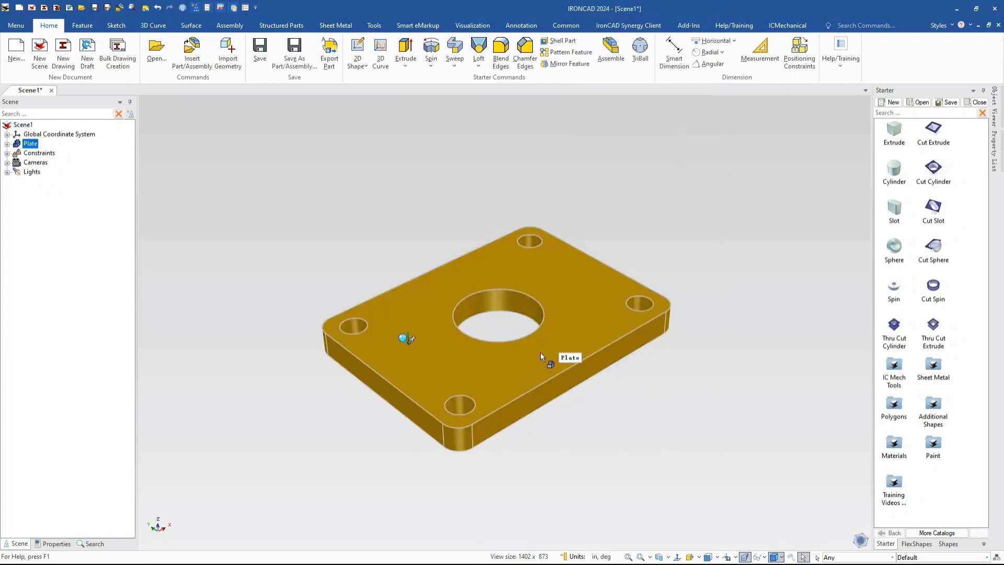
right_click(541, 352)
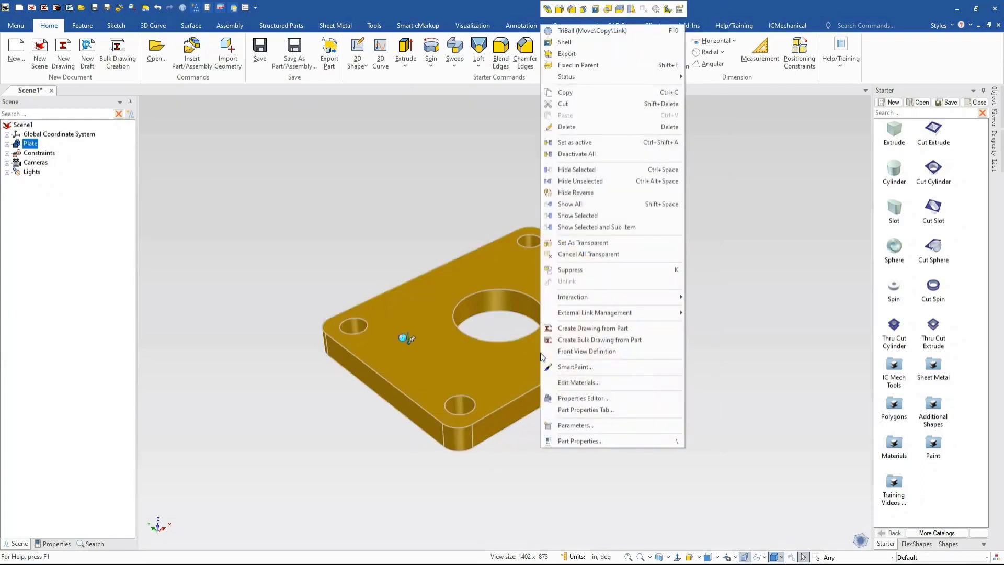
After checking the empty Properties Editor, enter Part Number 123-Part in the Plate's Part Properties Tab and confirm.
click(585, 400)
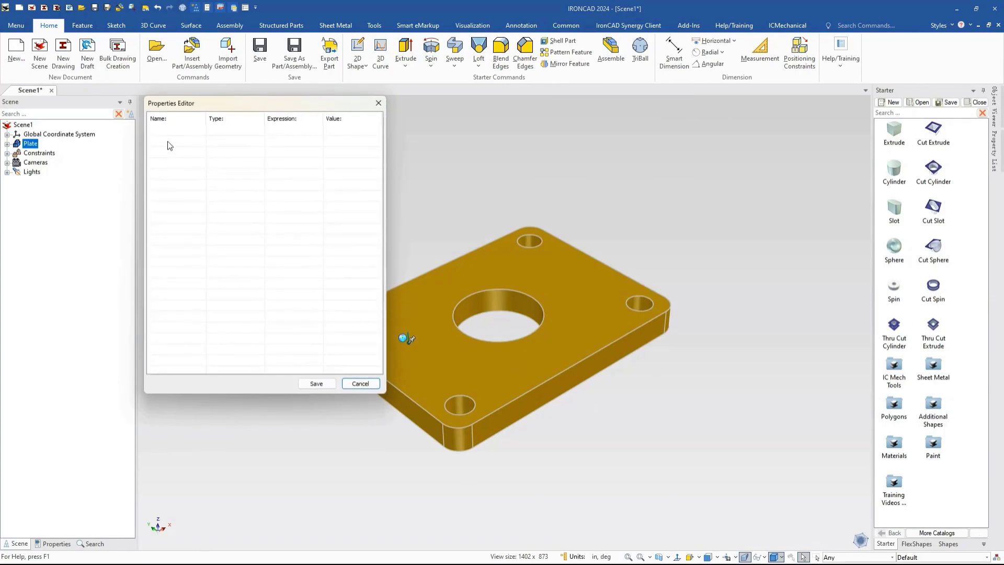
click(361, 383)
right_click(518, 356)
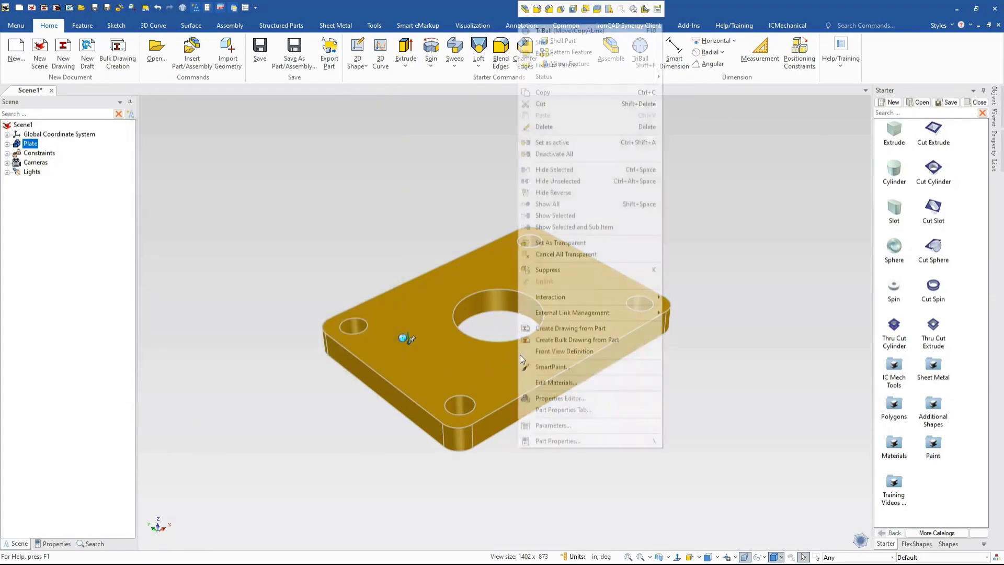
click(555, 410)
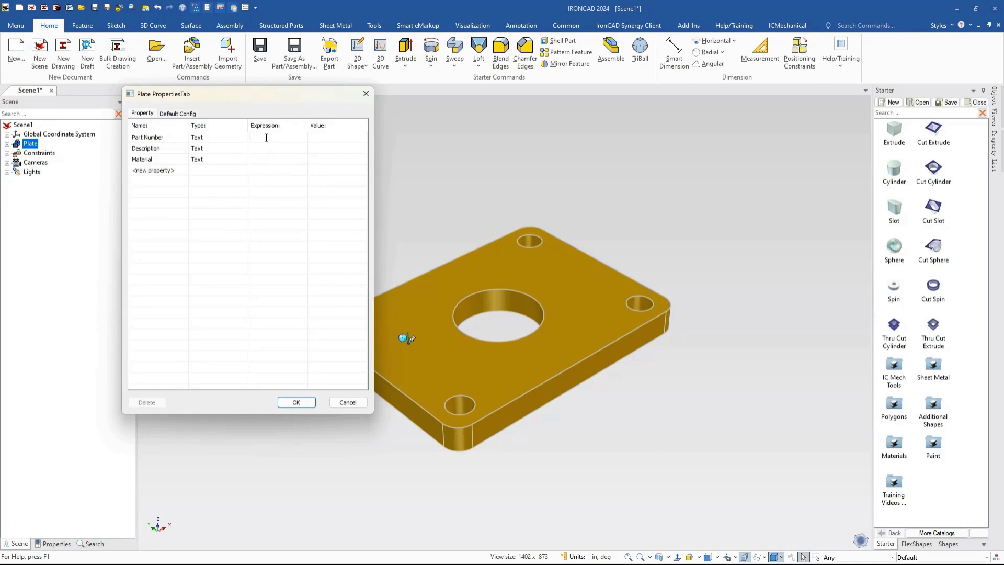
text(123-Part)
click(300, 403)
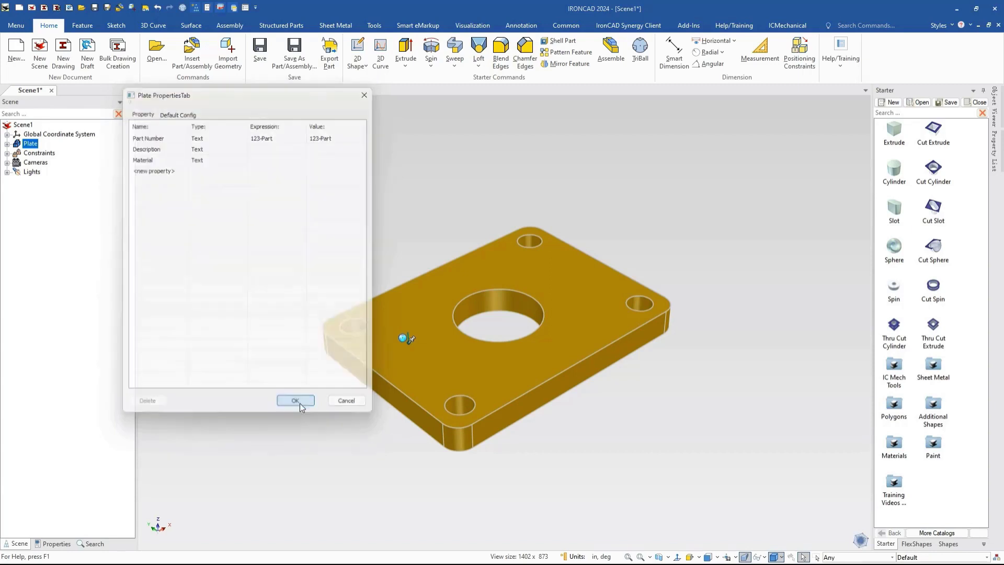
right_click(424, 292)
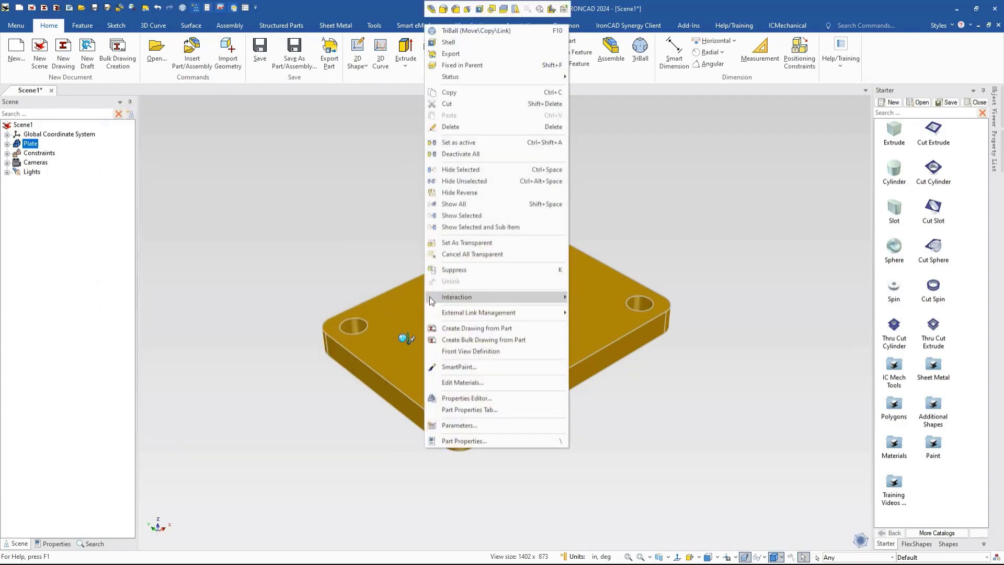
click(460, 437)
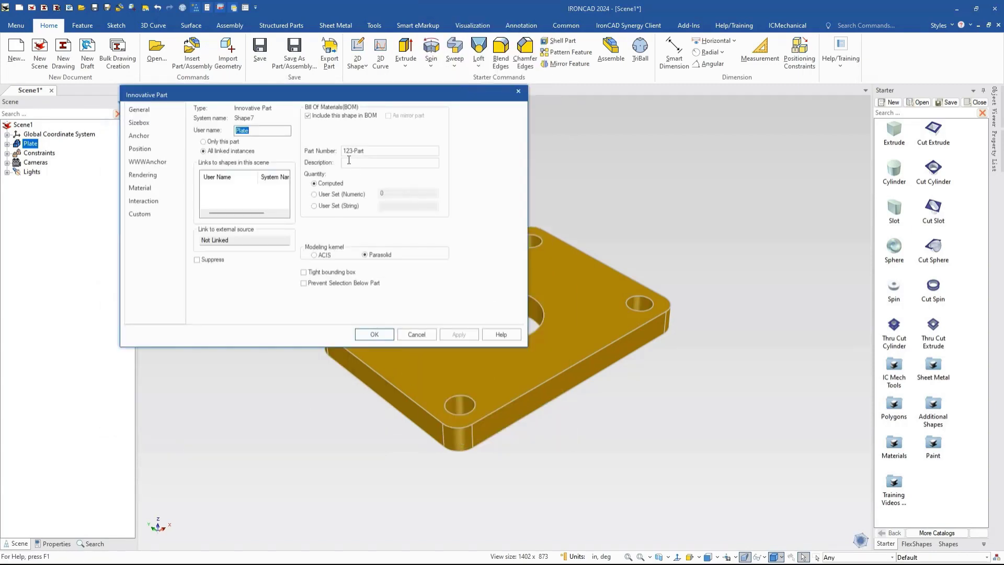
click(140, 187)
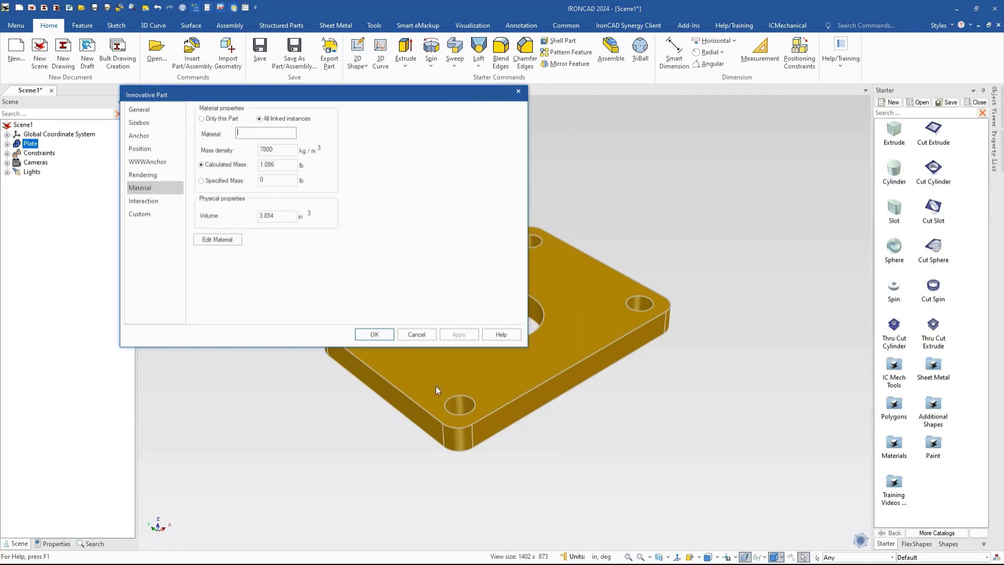
click(418, 333)
right_click(446, 289)
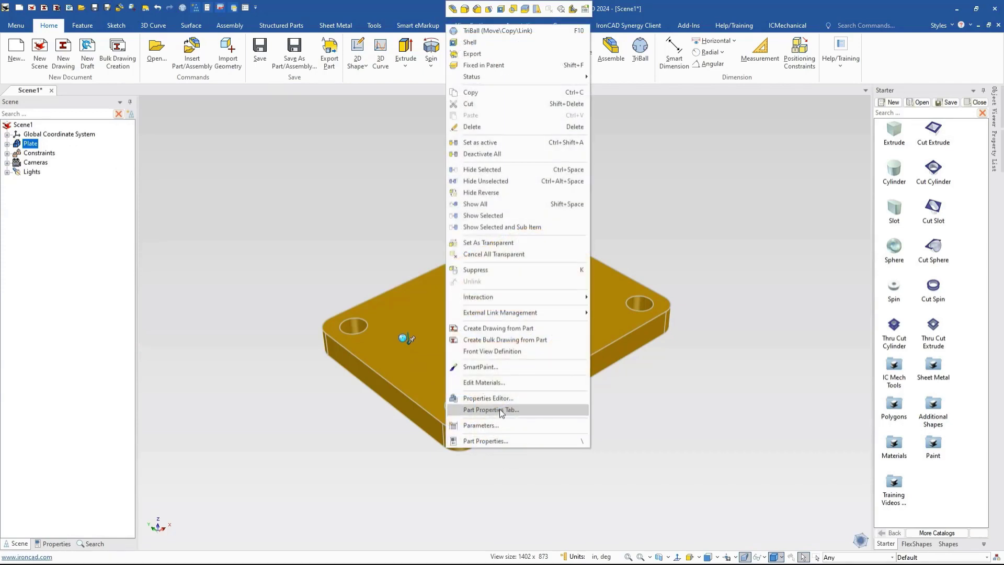
Open the Plate's empty Properties Editor, look it over, and cancel it.
click(487, 397)
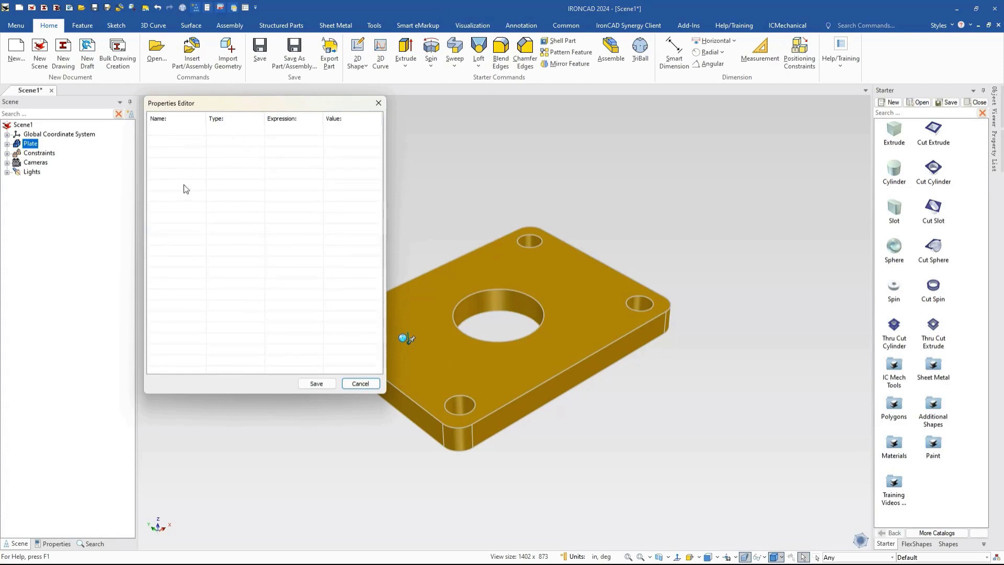
click(169, 143)
click(364, 383)
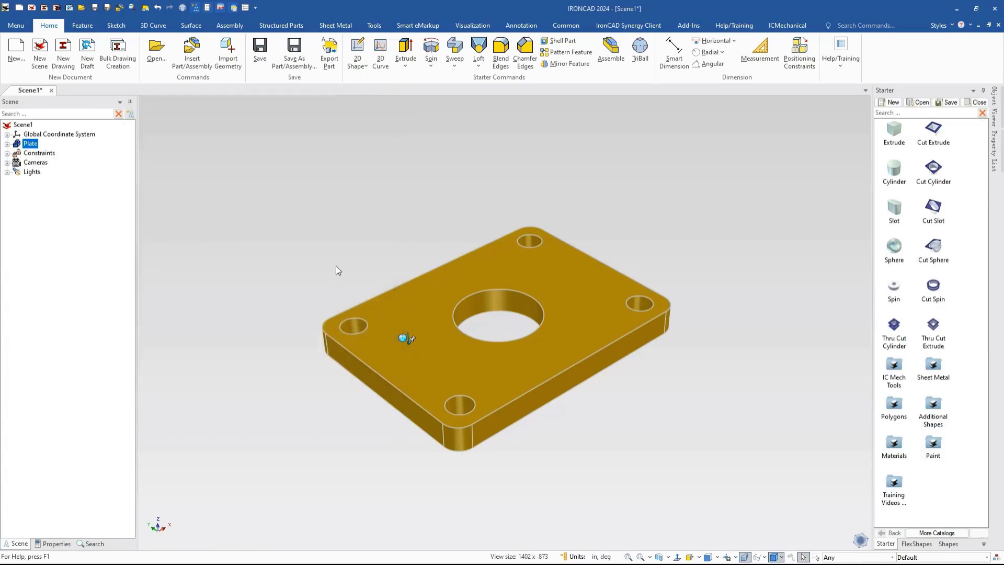
Open Options to Default Property Setting, where Assembly and Part templates are both NULL.
click(234, 7)
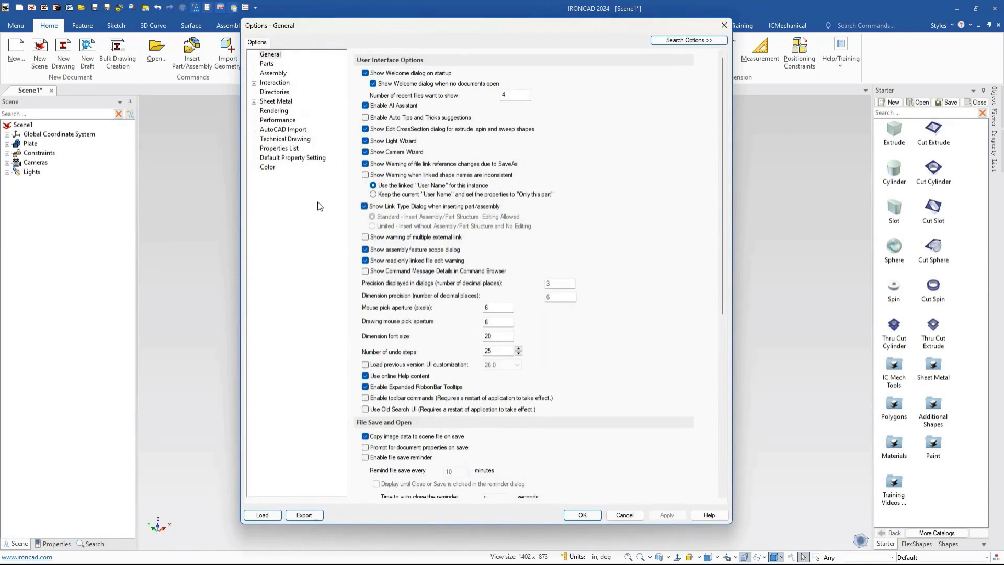
click(280, 148)
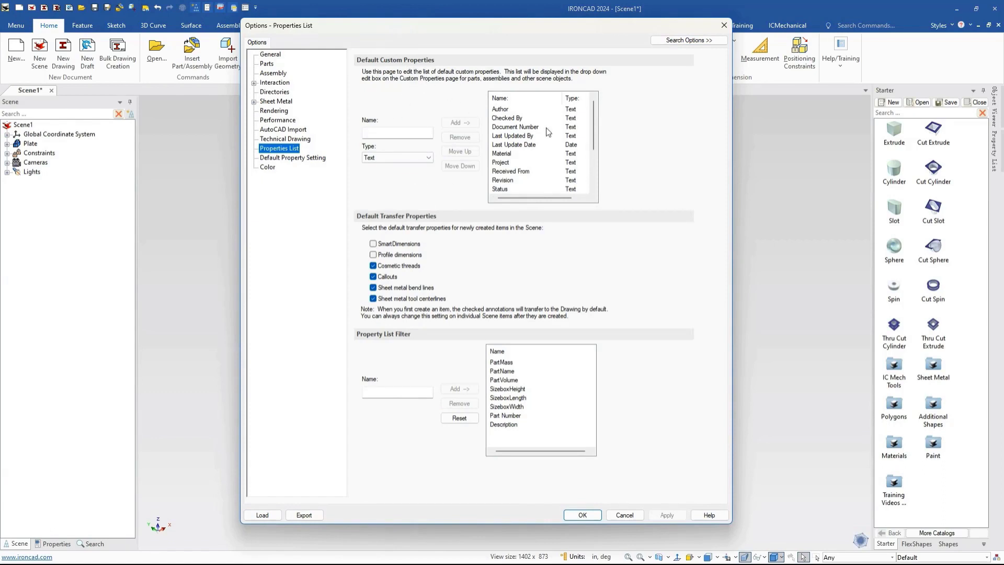
mouse_move(591, 124)
mouse_down()
mouse_move(594, 187)
mouse_move(594, 109)
mouse_up()
click(300, 159)
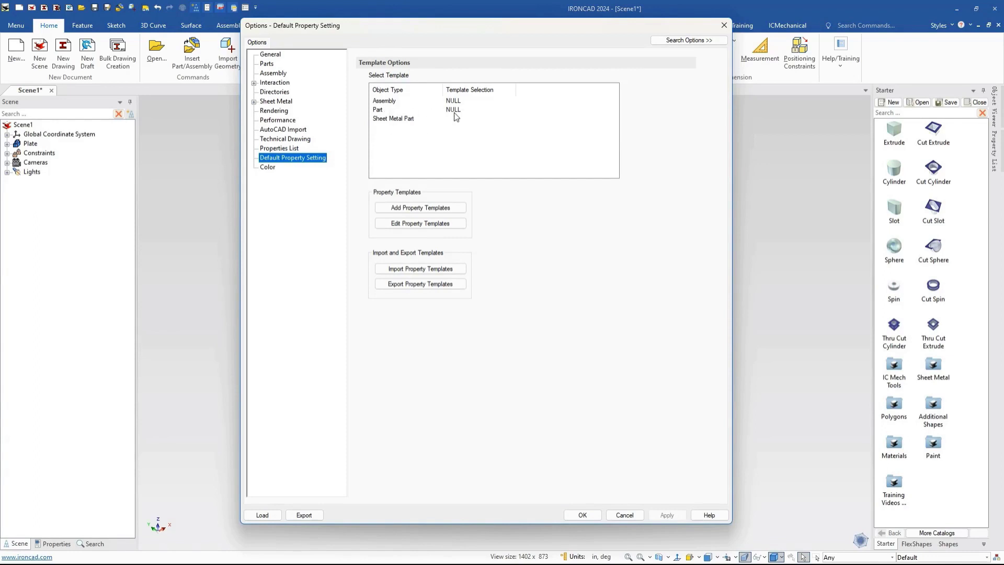
Set the Part row's Template Selection to Base and open Edit Property Templates.
click(492, 111)
click(512, 111)
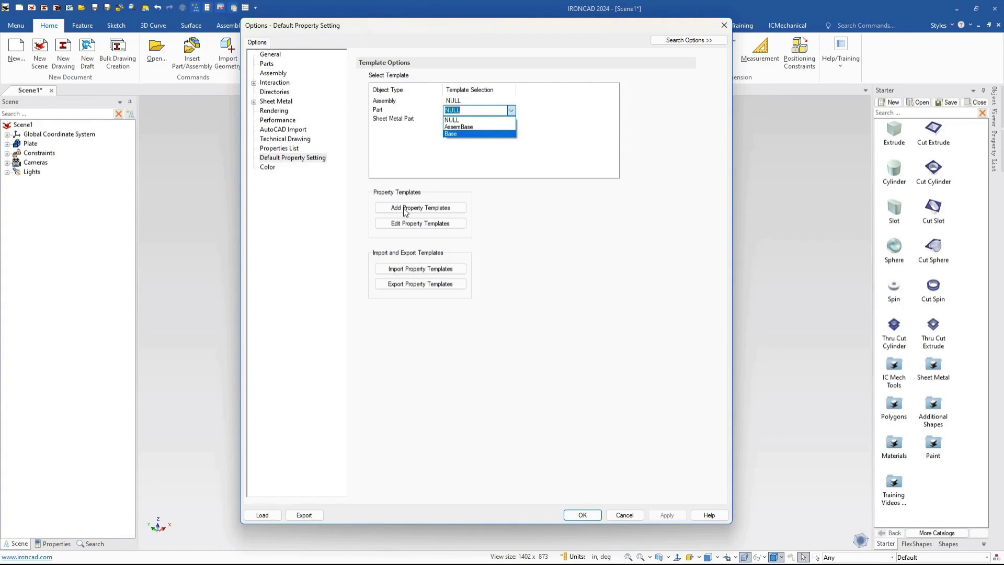
click(460, 134)
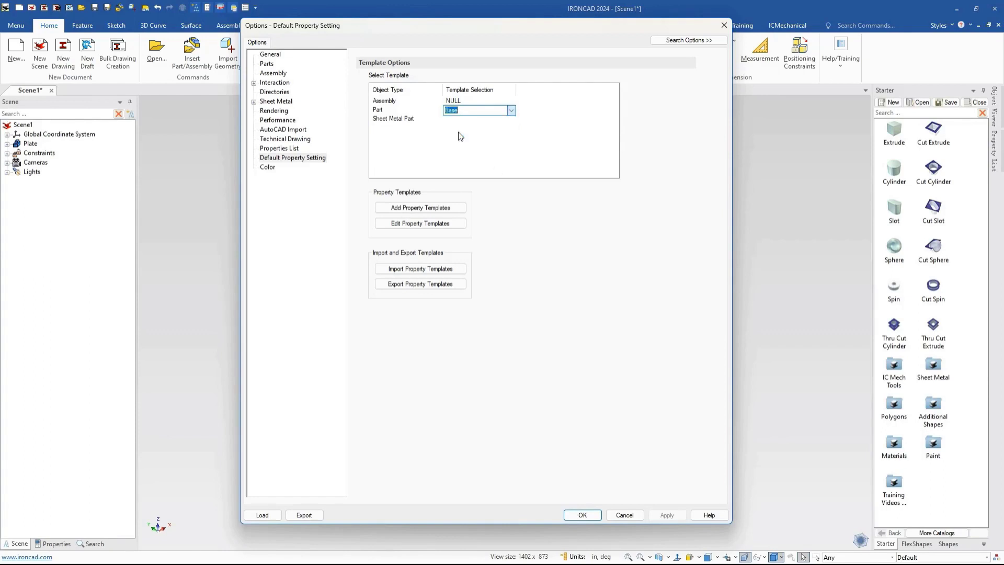
click(411, 225)
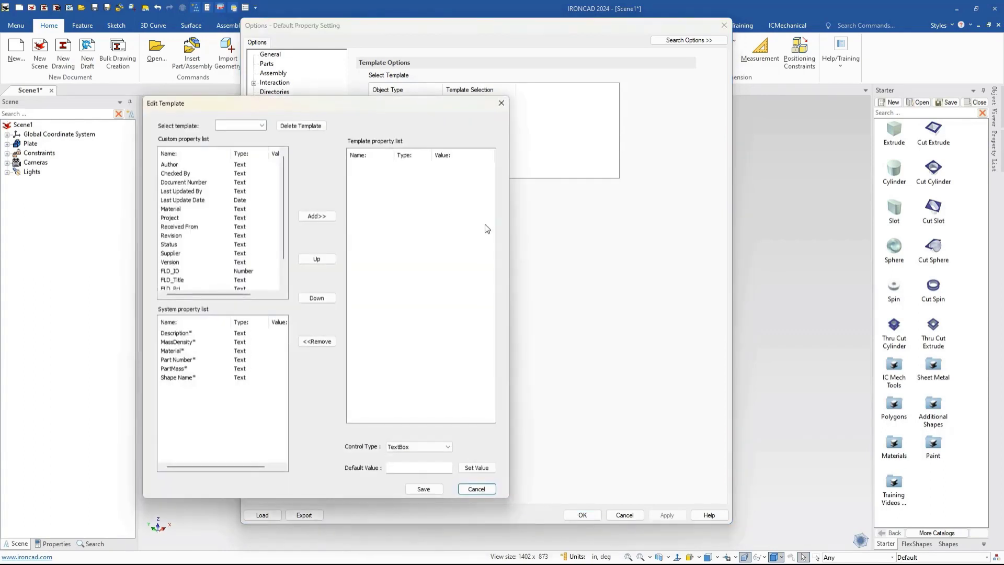
Review the Base and AssemBase templates' properties in the template editor, then cancel it.
click(263, 126)
click(250, 150)
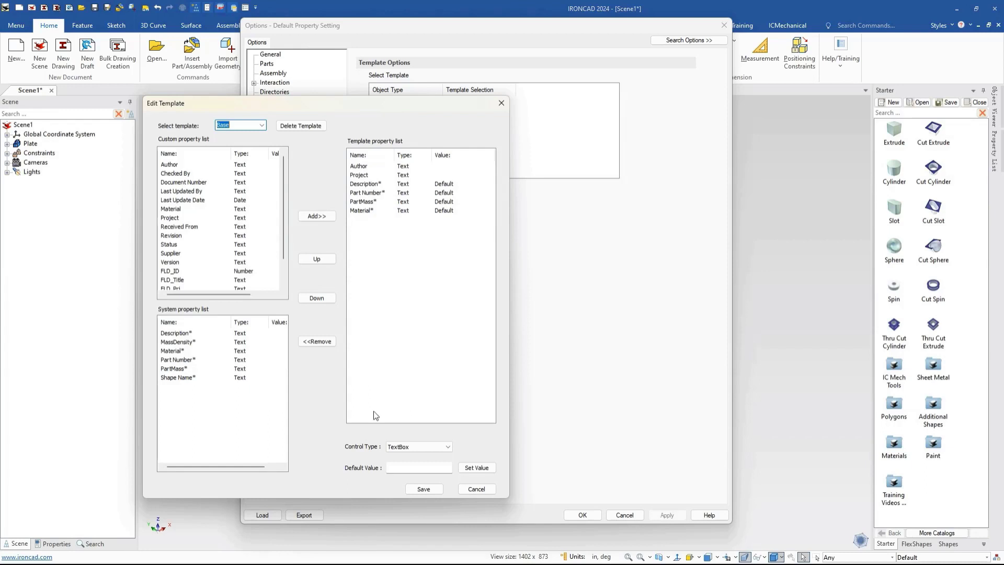
click(262, 125)
click(256, 142)
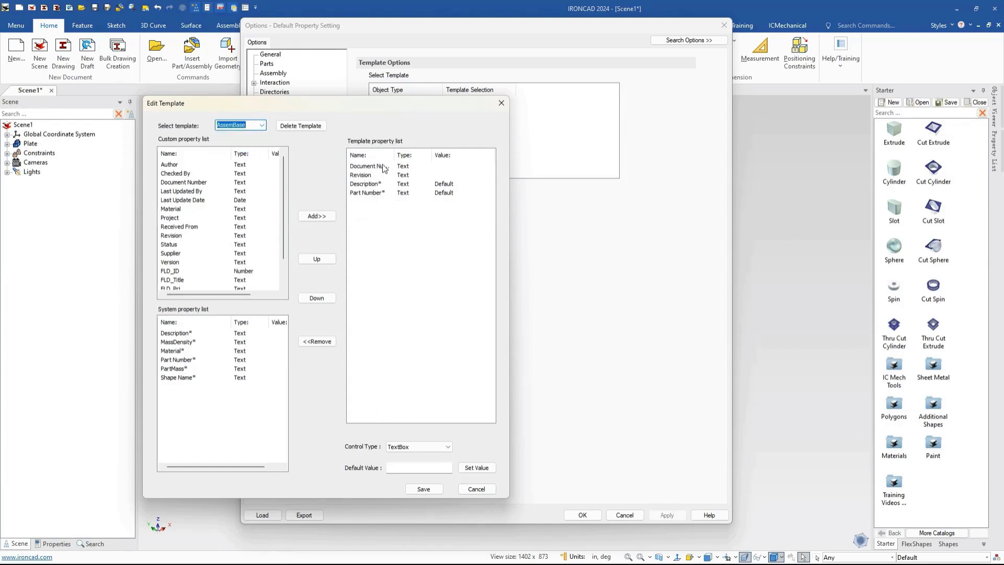
drag(392, 155, 417, 155)
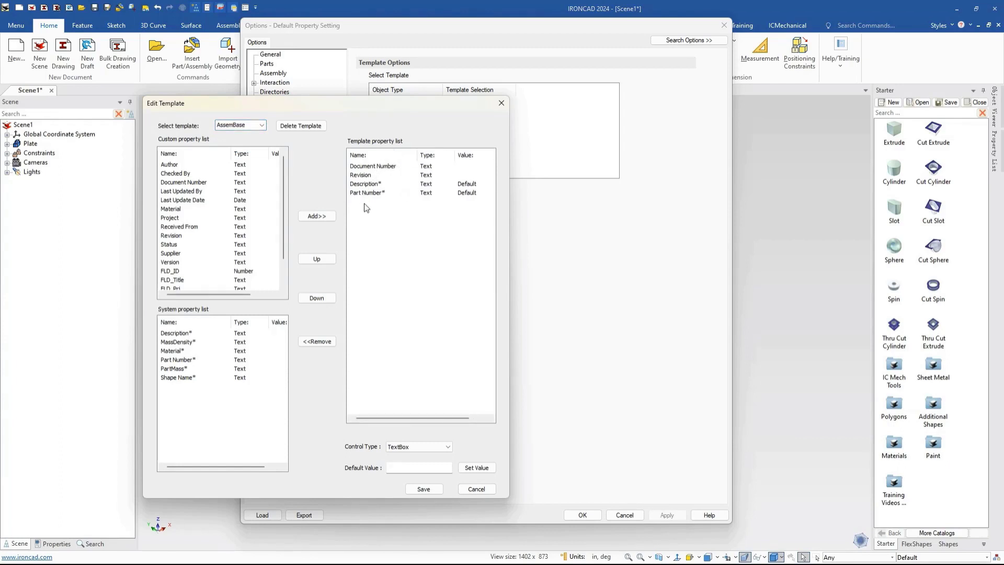
click(477, 489)
Set the Assembly row's Template Selection to AssemBase and apply with OK.
click(478, 101)
click(511, 101)
click(480, 116)
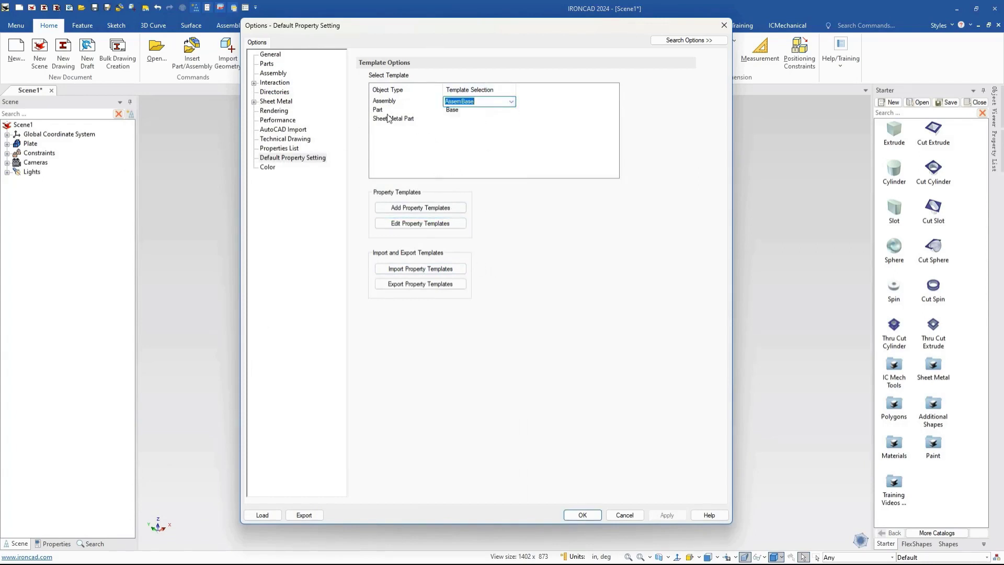
click(580, 515)
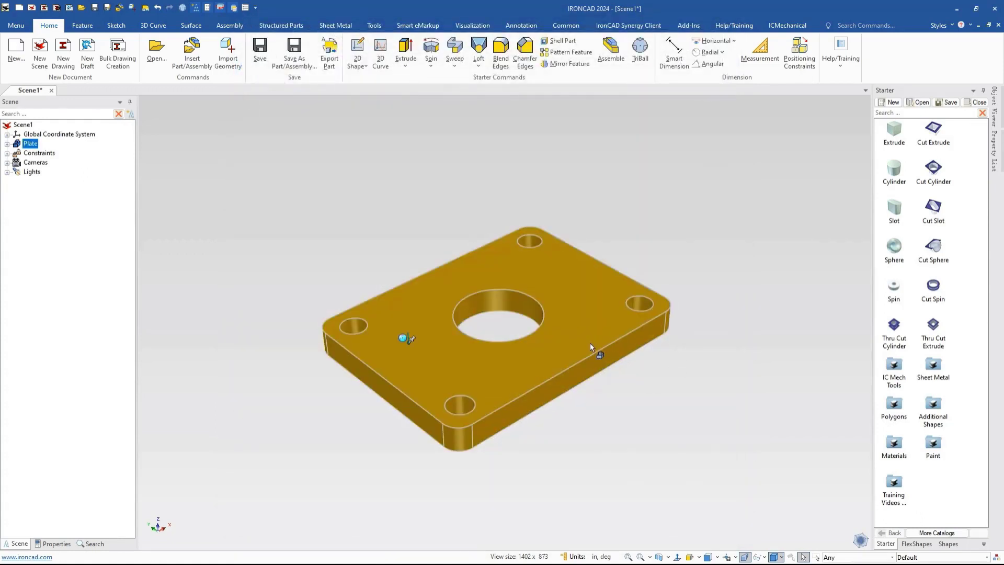
Delete the Plate and drop a box and a cylinder into the scene.
key(Delete)
drag(901, 135, 444, 340)
drag(889, 168, 625, 308)
Group the box and cylinder into Assembly1, then select box Part2 and bring up its actions.
drag(657, 423, 447, 284)
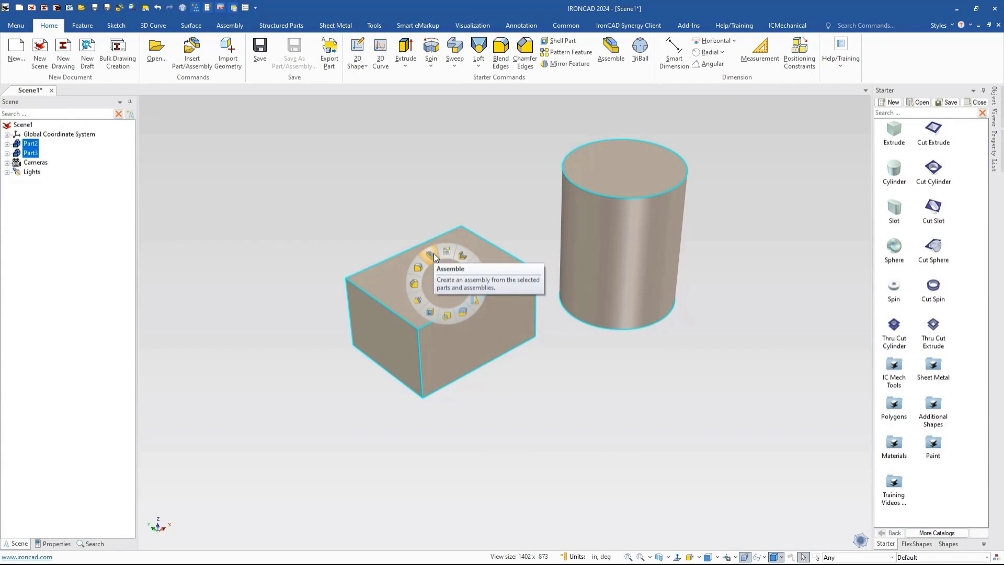
click(434, 254)
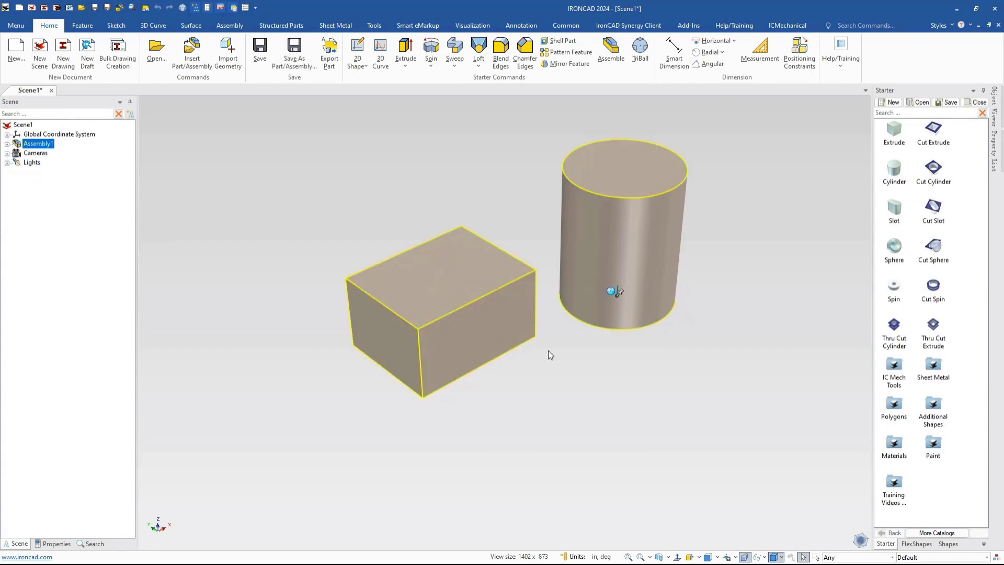
click(7, 144)
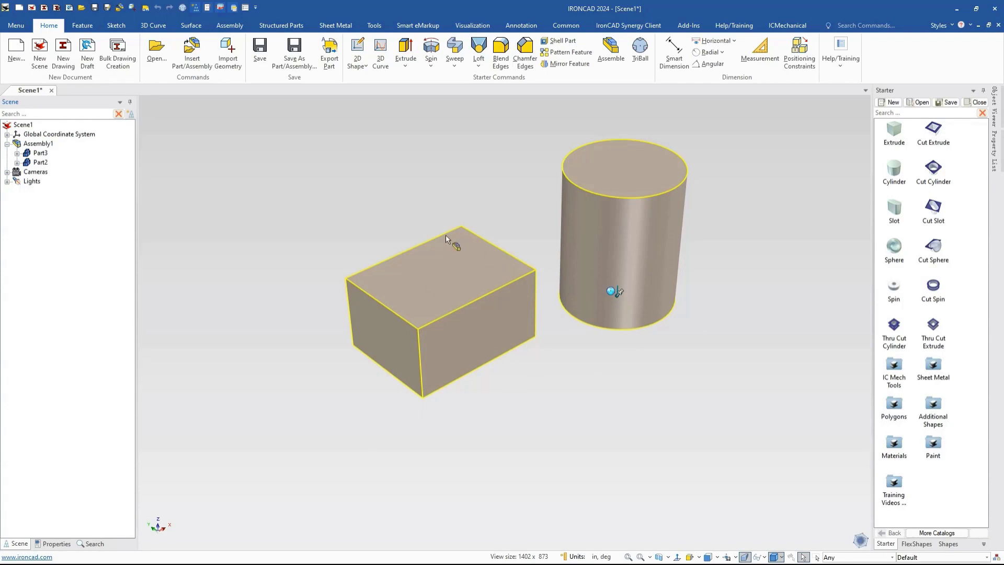
click(435, 291)
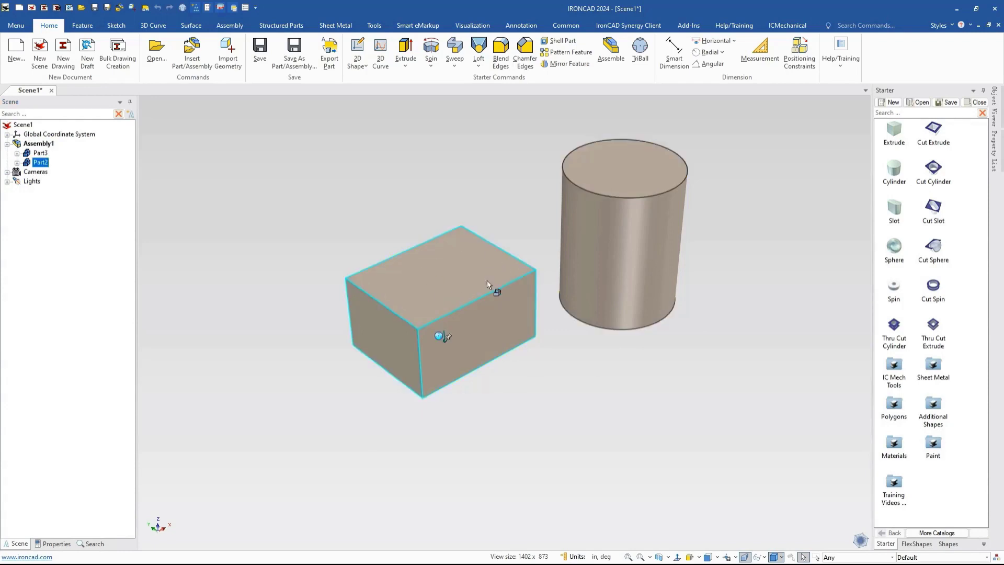
right_click(449, 273)
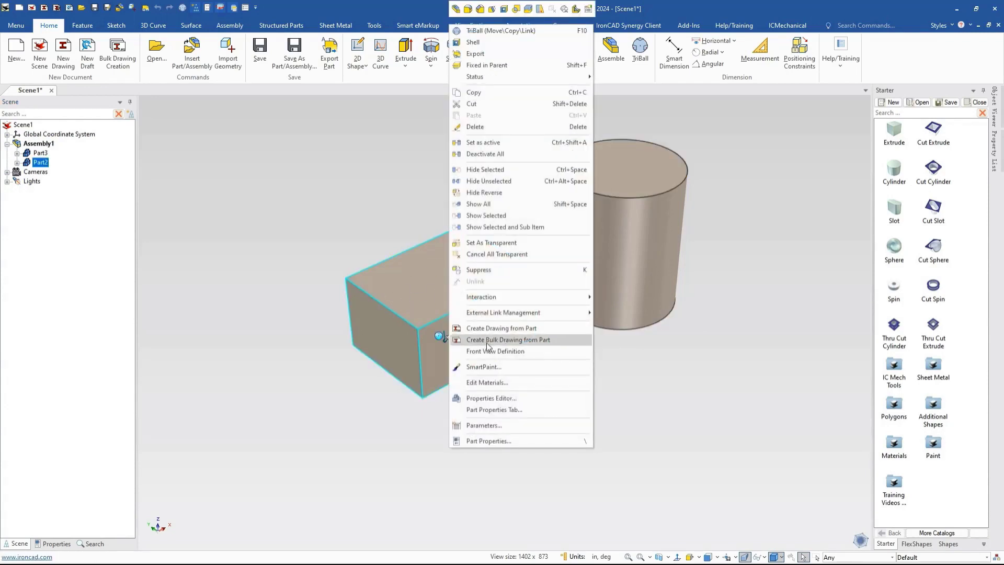
In Part2's Properties Editor, type the author's name into the Author value, then cancel.
click(499, 401)
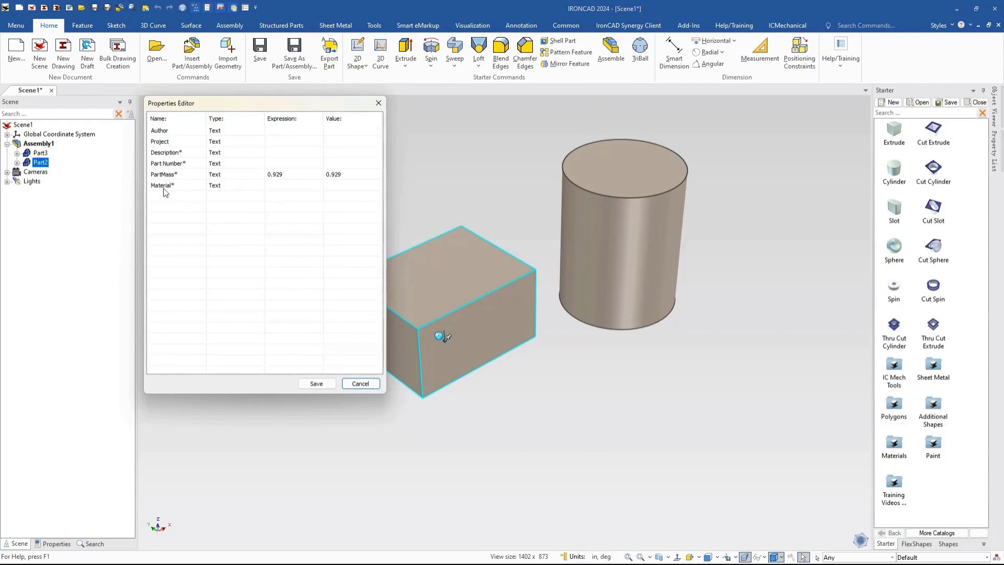
click(293, 132)
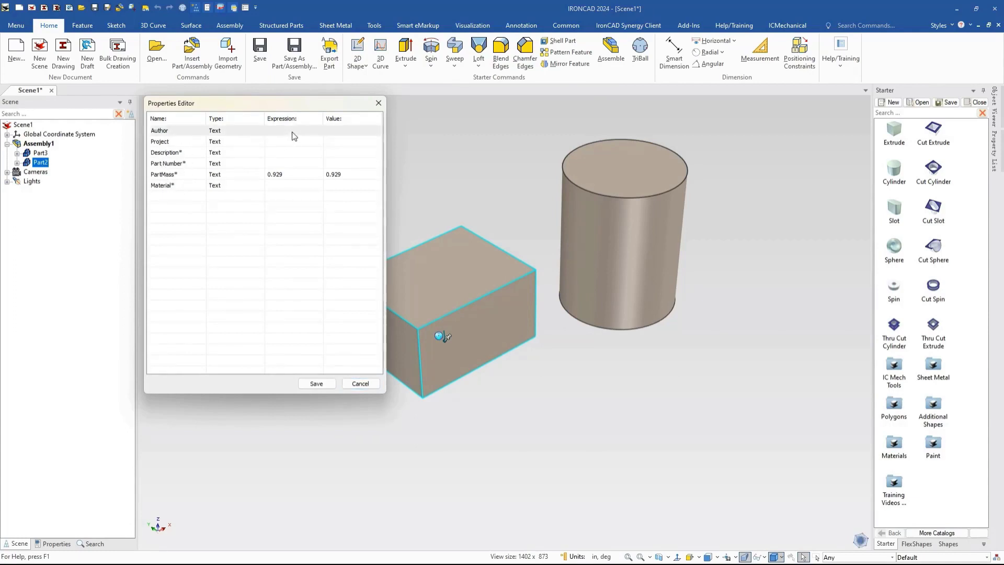
text(Cary)
click(288, 142)
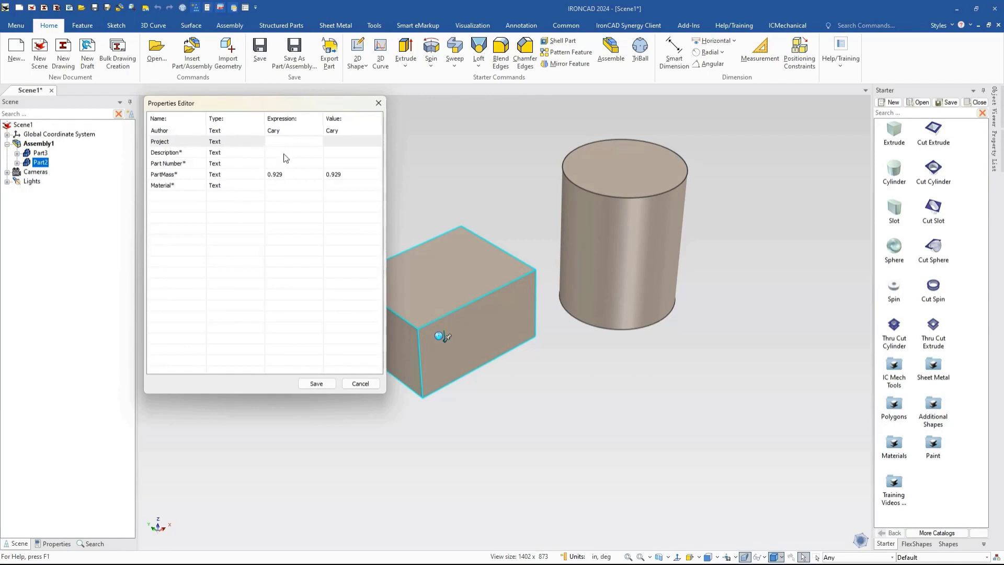
click(360, 384)
Open the box part's Part Properties and view its Material and Custom pages.
right_click(413, 331)
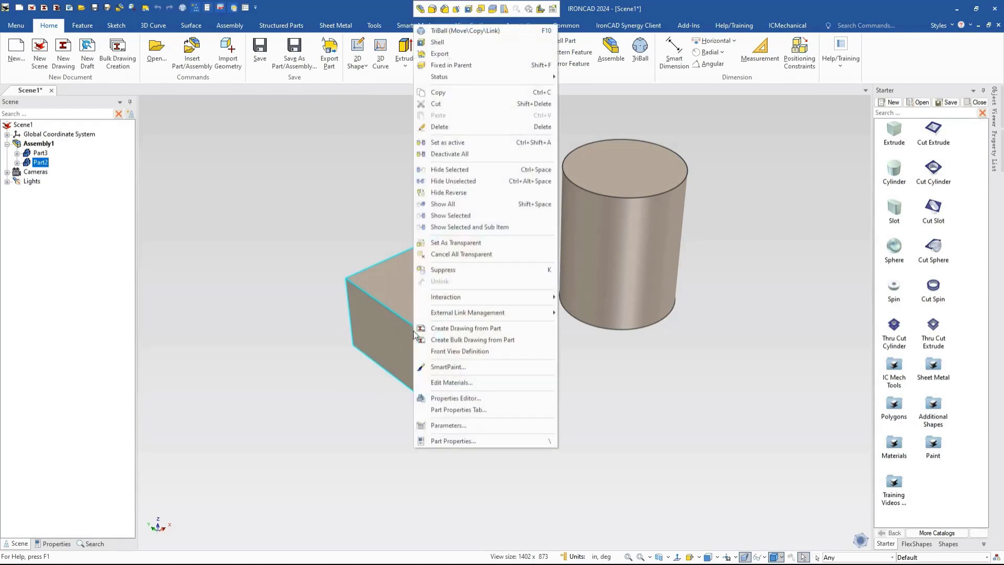
click(442, 442)
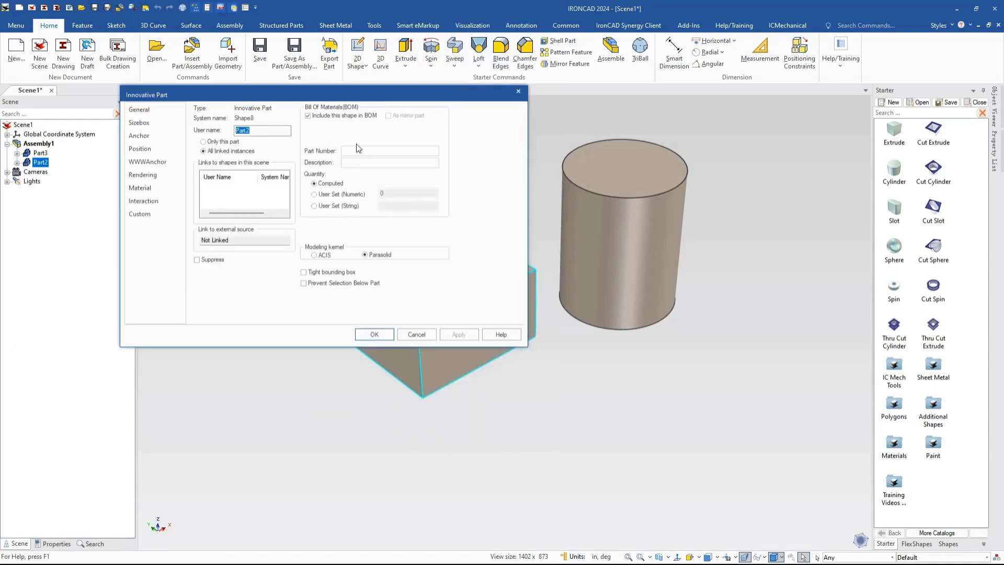
click(140, 187)
click(150, 218)
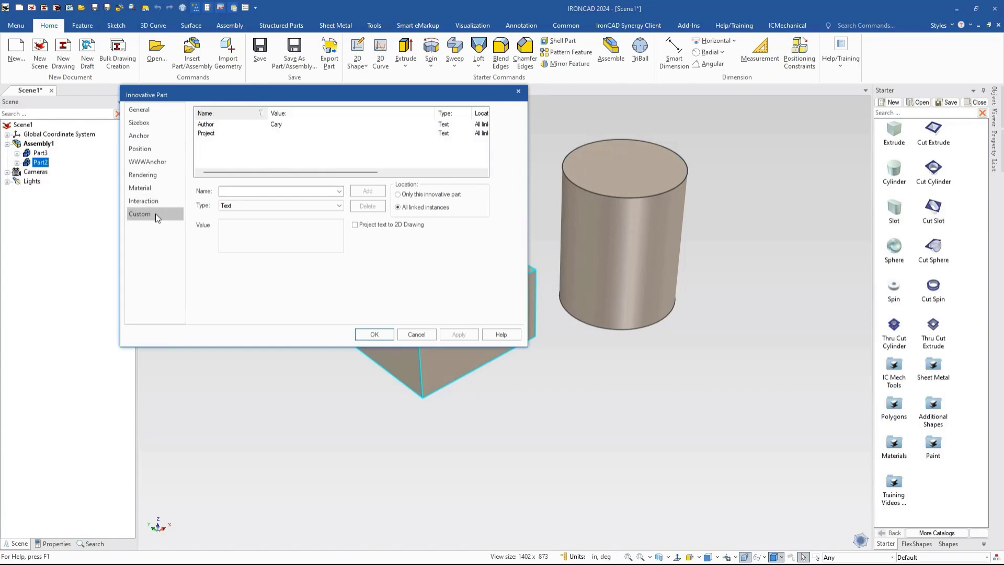
Close Part Properties without changes and select the whole Assembly1.
click(417, 335)
click(517, 404)
click(462, 306)
right_click(463, 307)
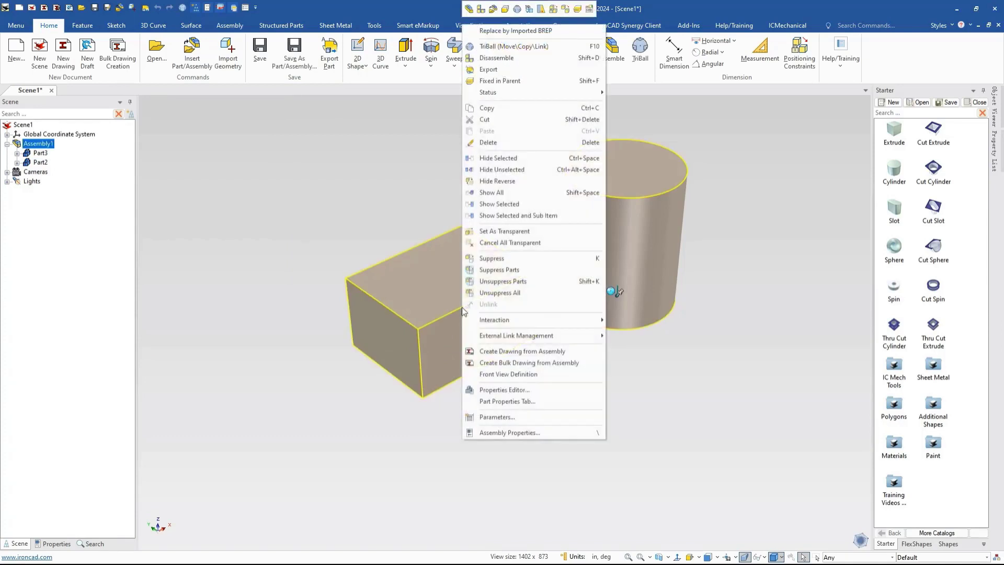
click(487, 388)
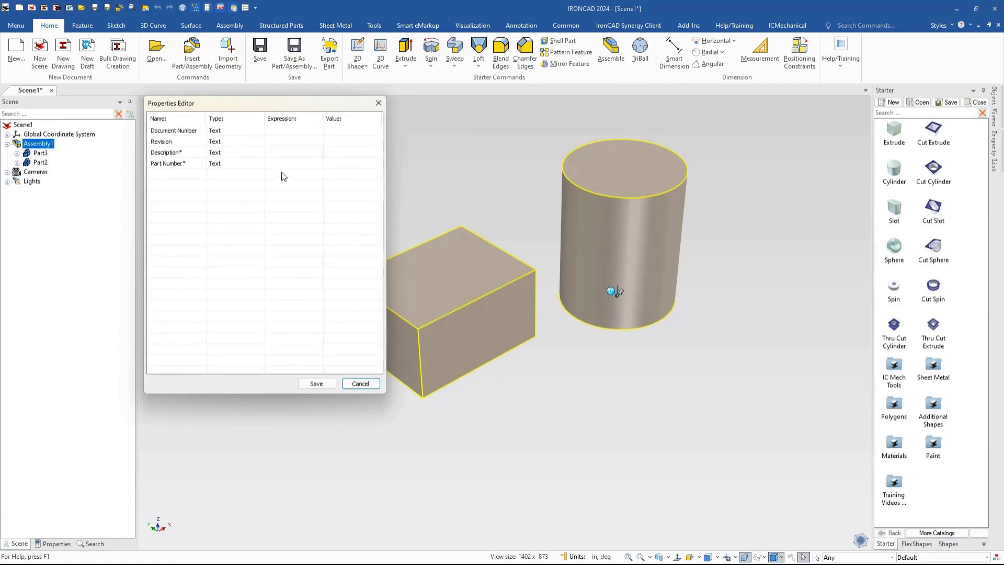
click(361, 384)
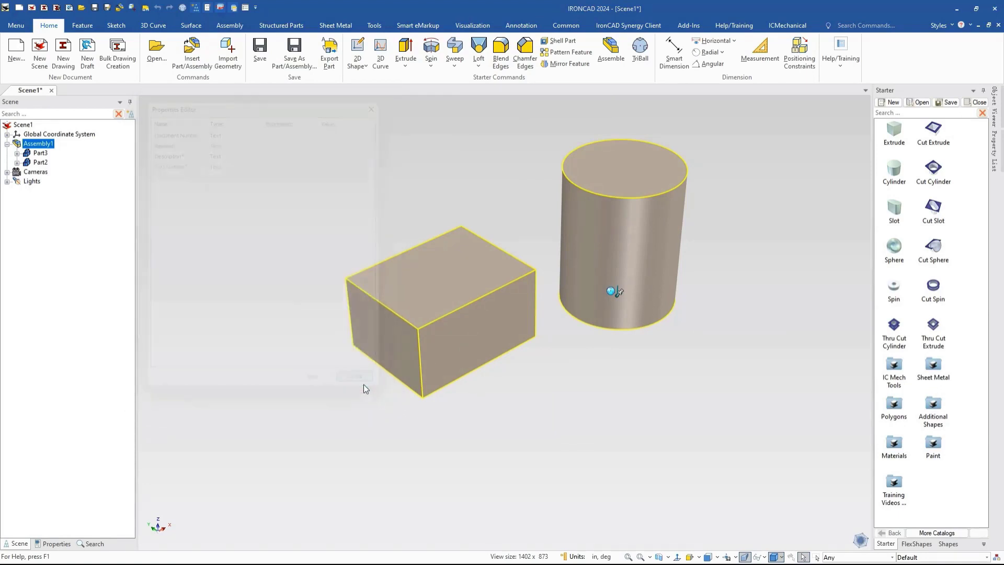
click(459, 321)
Open Part2's Part Properties Tab and show the choices for its Material expression under Default Config.
right_click(459, 322)
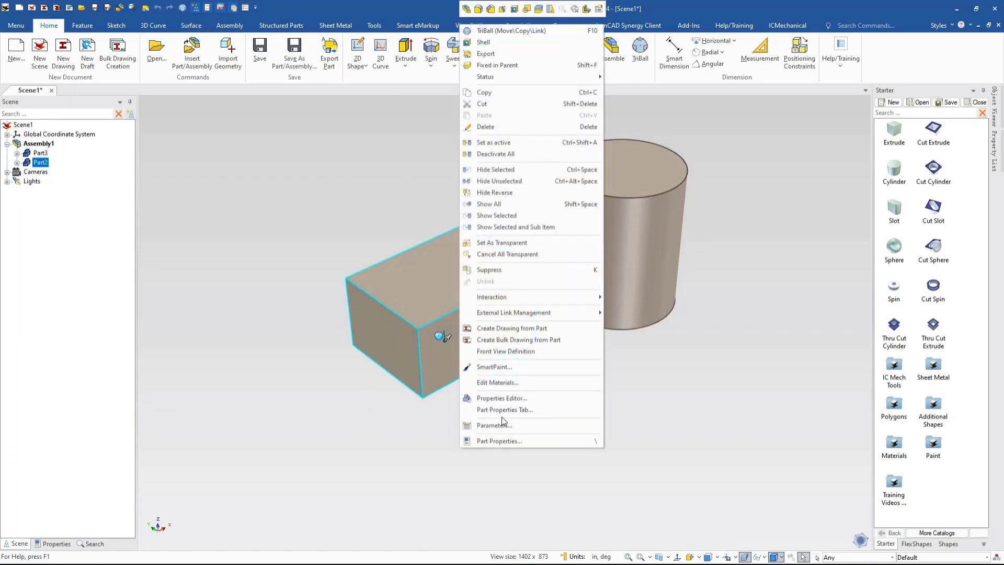
click(486, 412)
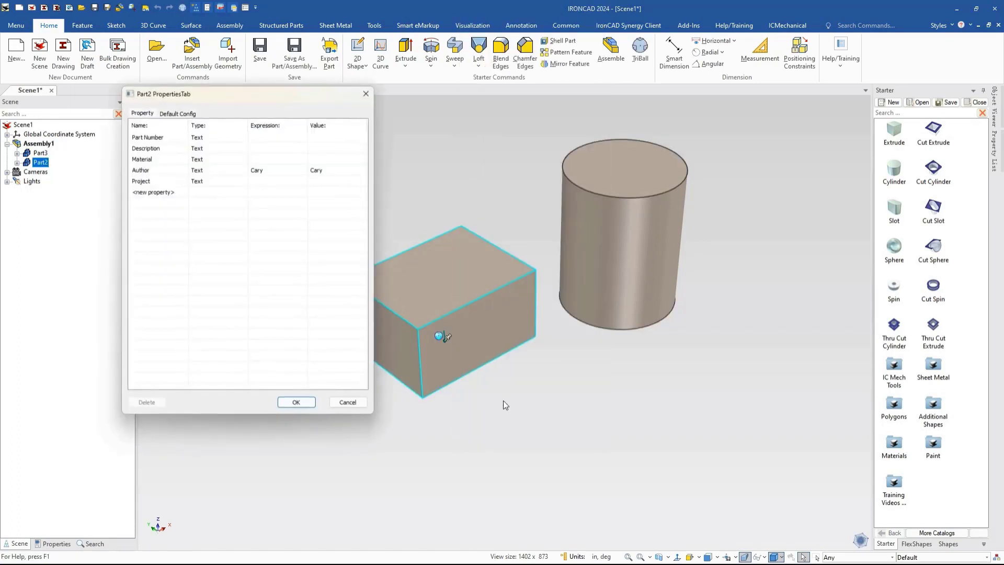
click(176, 113)
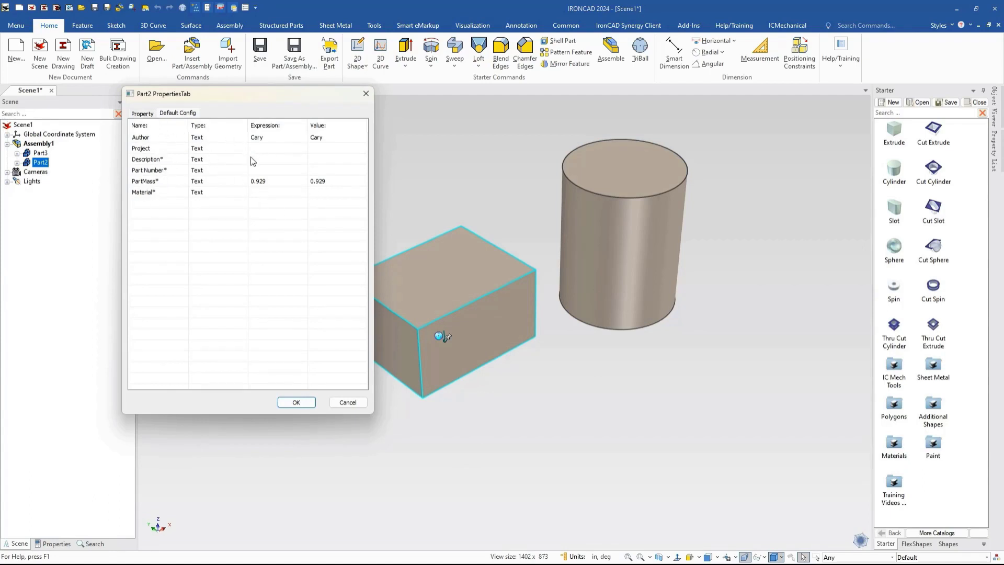
click(142, 114)
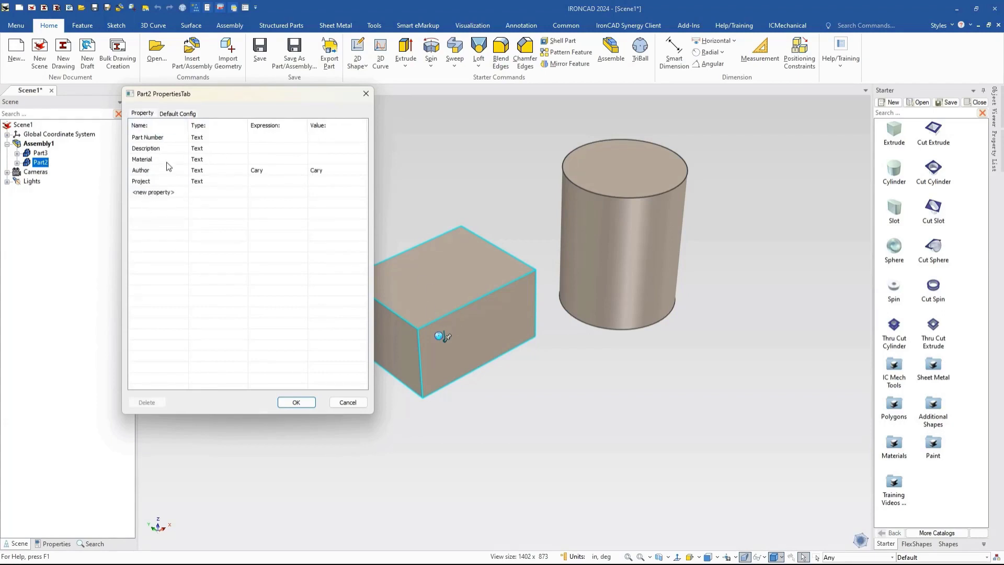
click(264, 159)
click(264, 159)
click(177, 113)
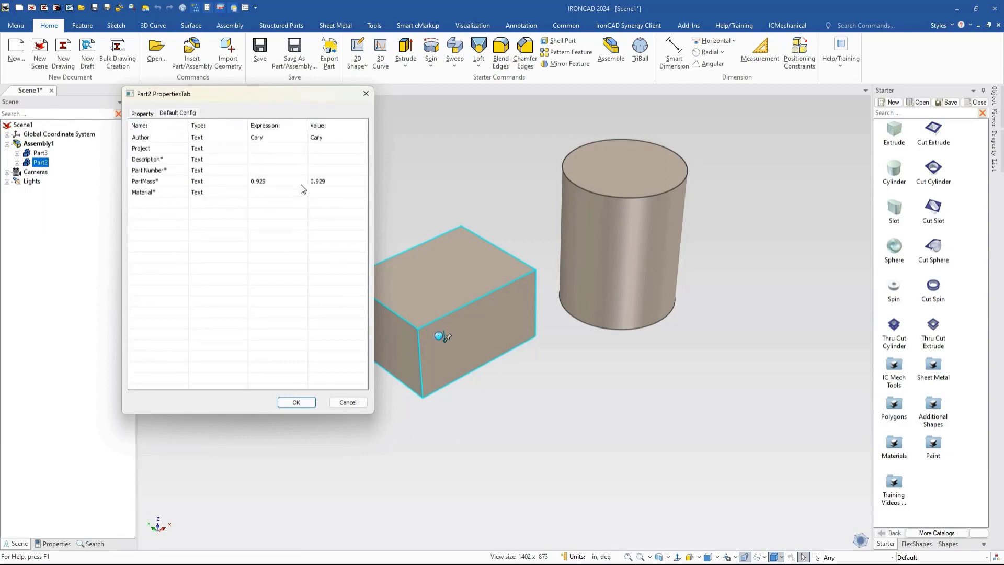
double_click(275, 192)
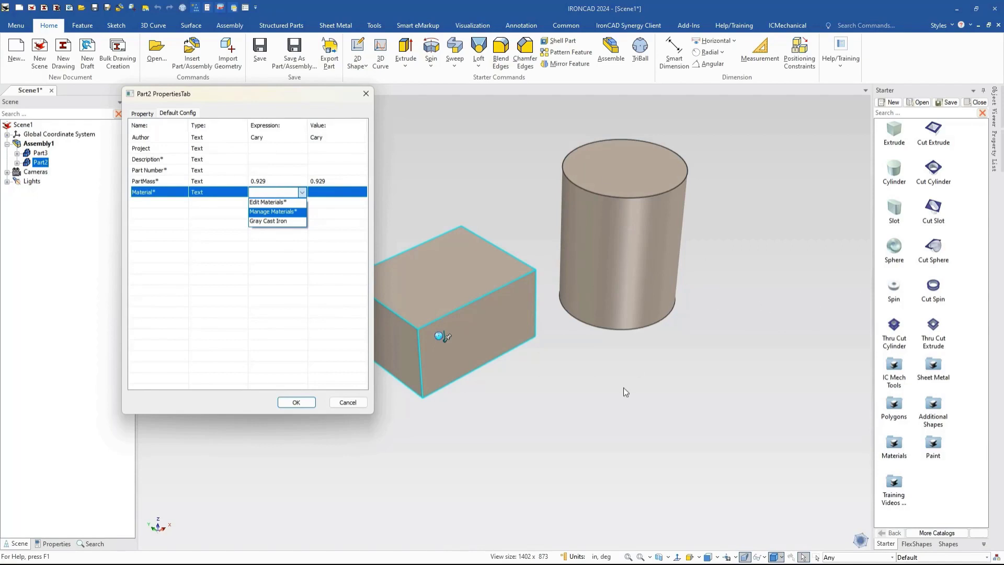
Assign Cast Carbon Steel from the Standard > Steel material library to the box part.
click(272, 202)
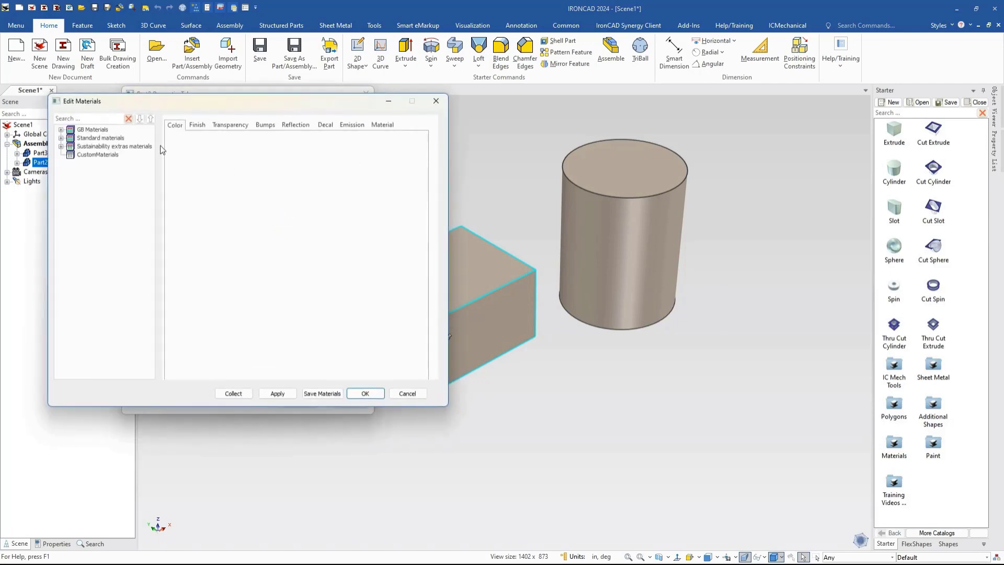
click(61, 138)
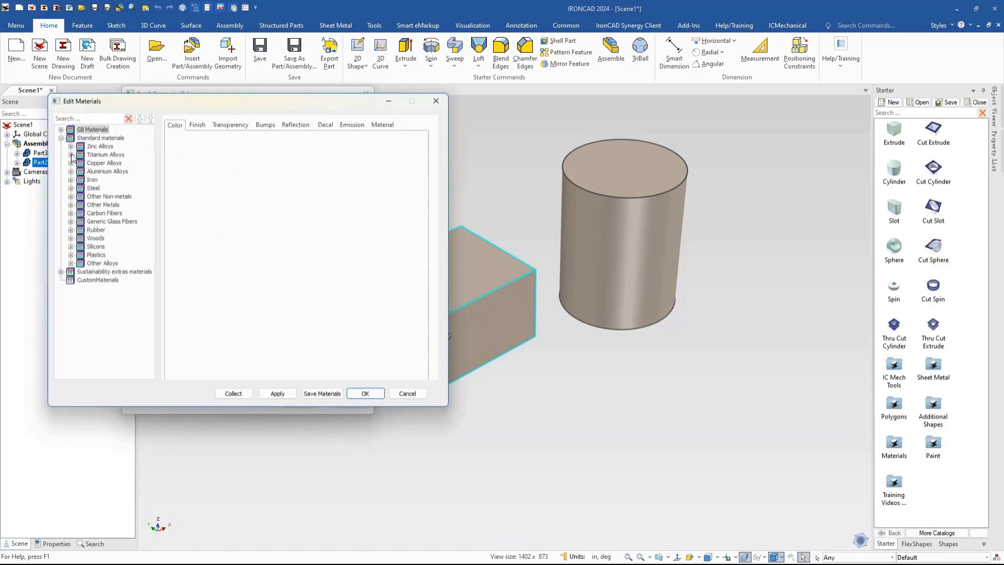
click(71, 188)
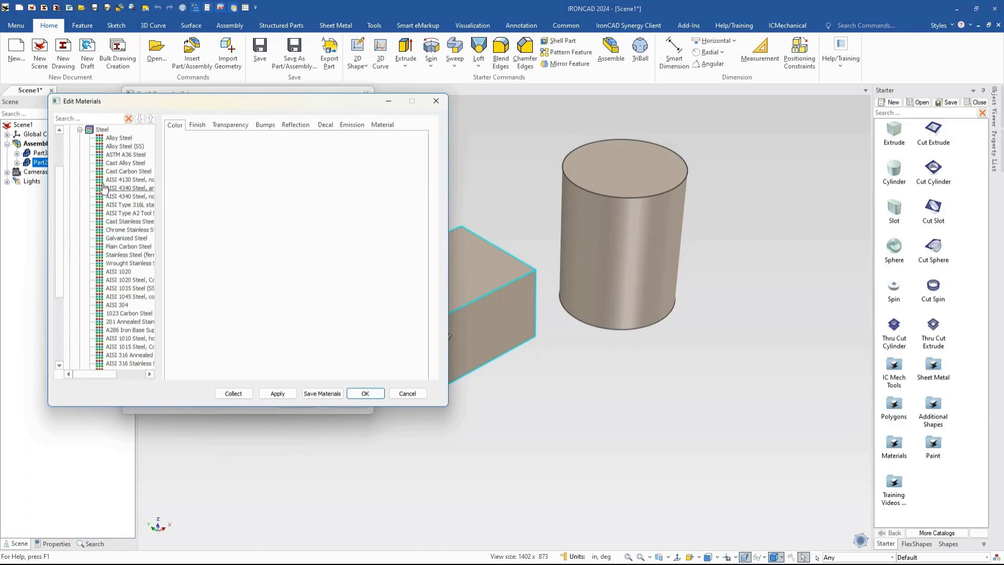
click(126, 171)
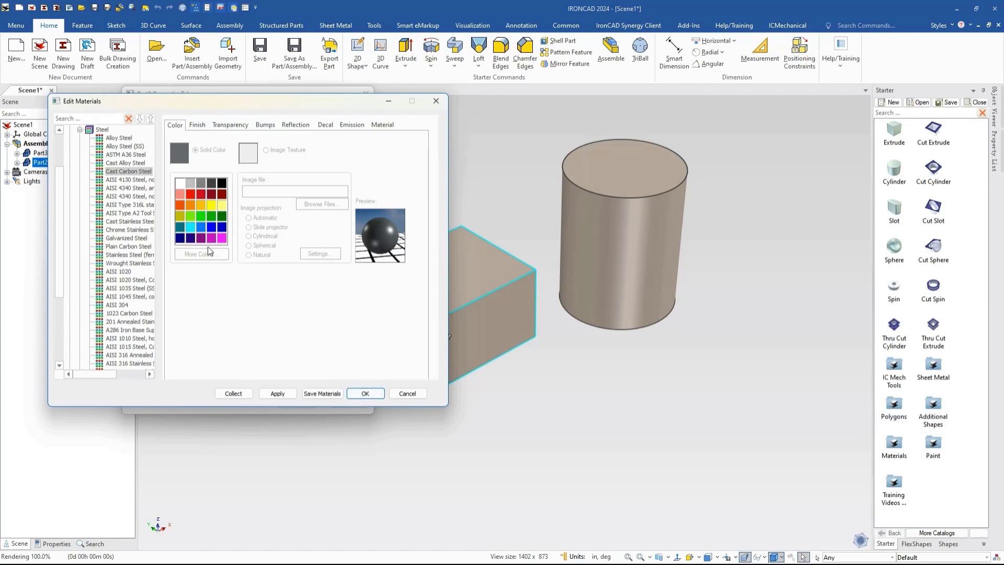
click(237, 396)
click(364, 395)
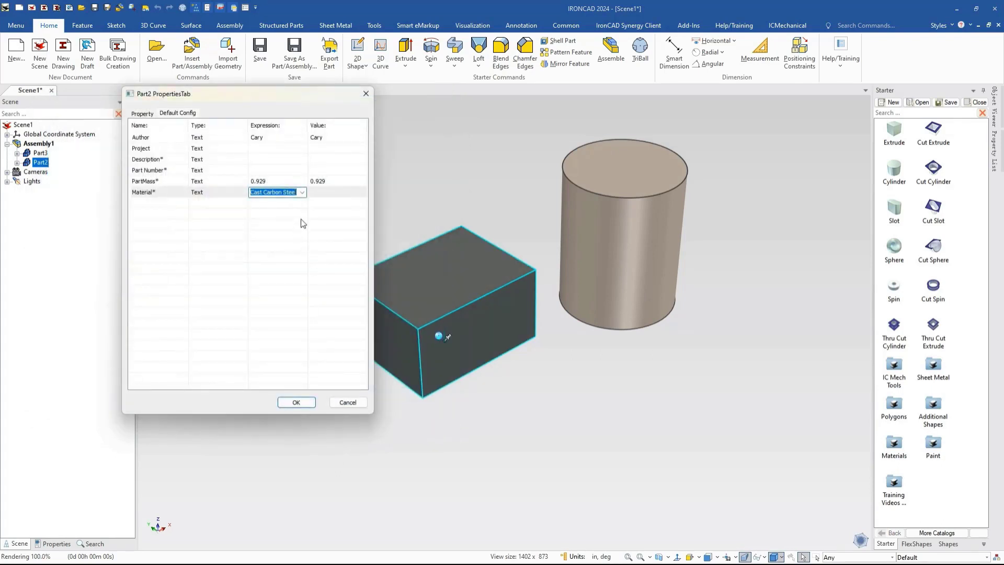
Confirm the box part's properties, leaving its material as Cast Carbon Steel.
click(303, 193)
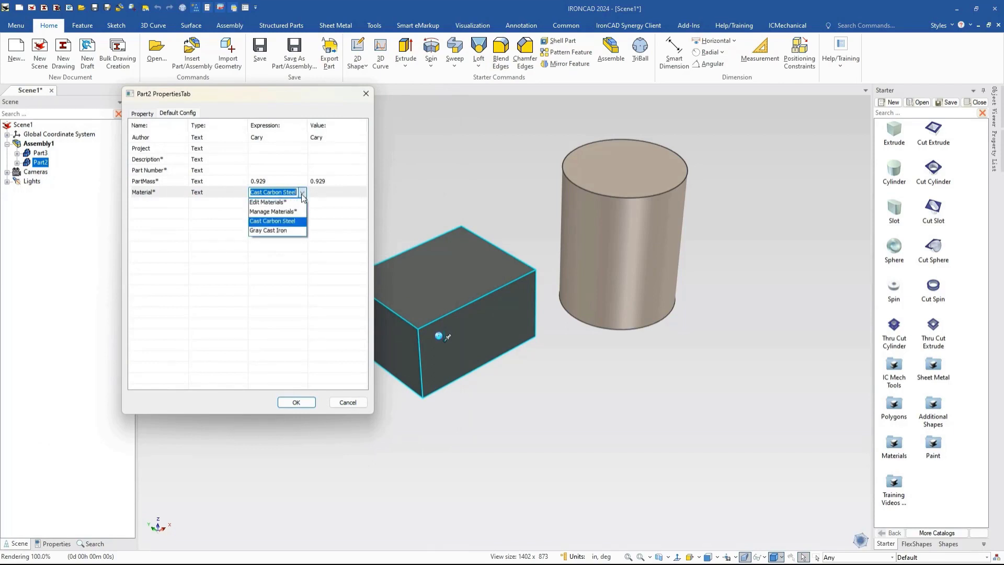
click(302, 193)
click(296, 402)
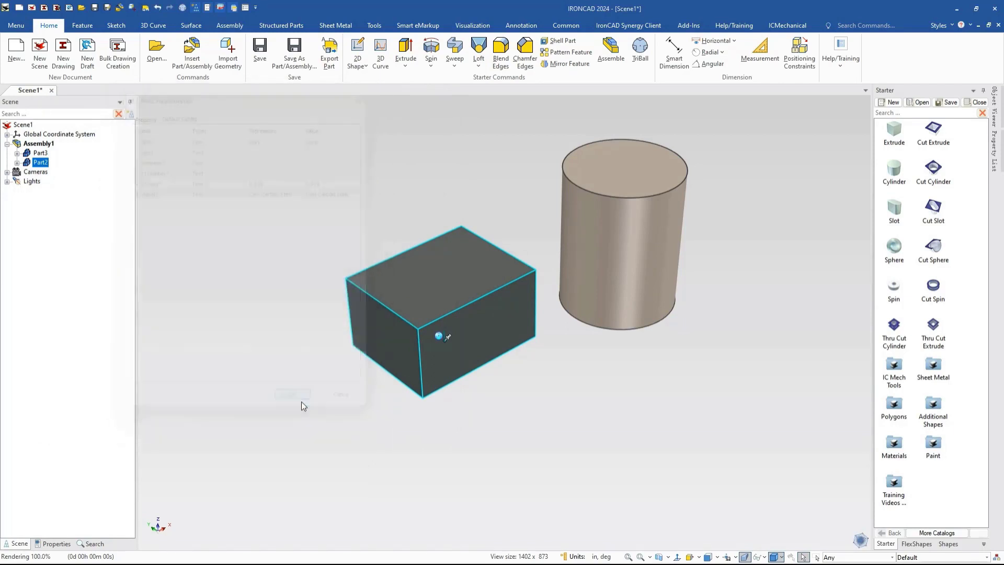
Set Part3 (the cylinder) Default Config Material to Gray Cast Iron.
click(606, 235)
click(606, 236)
right_click(606, 232)
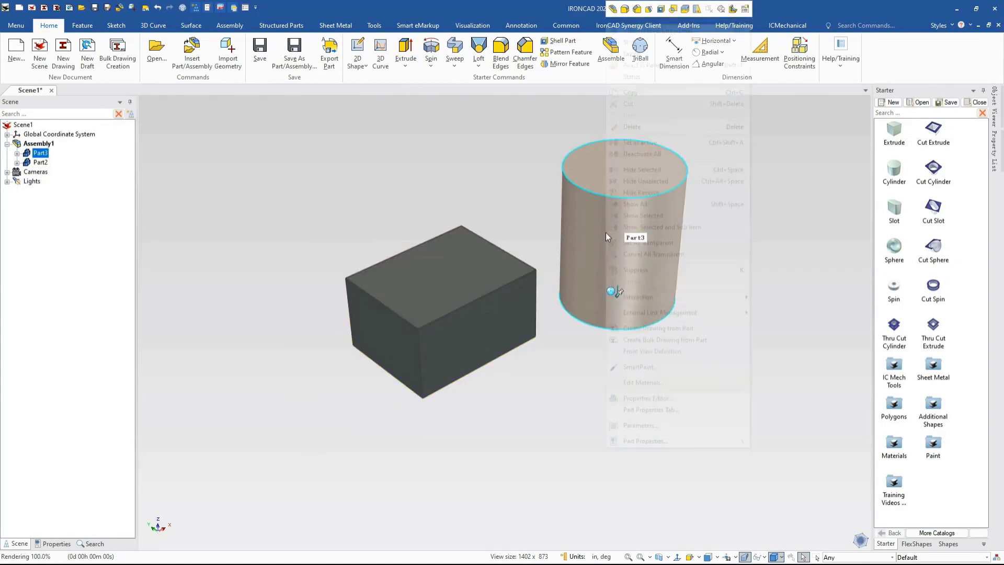
click(661, 413)
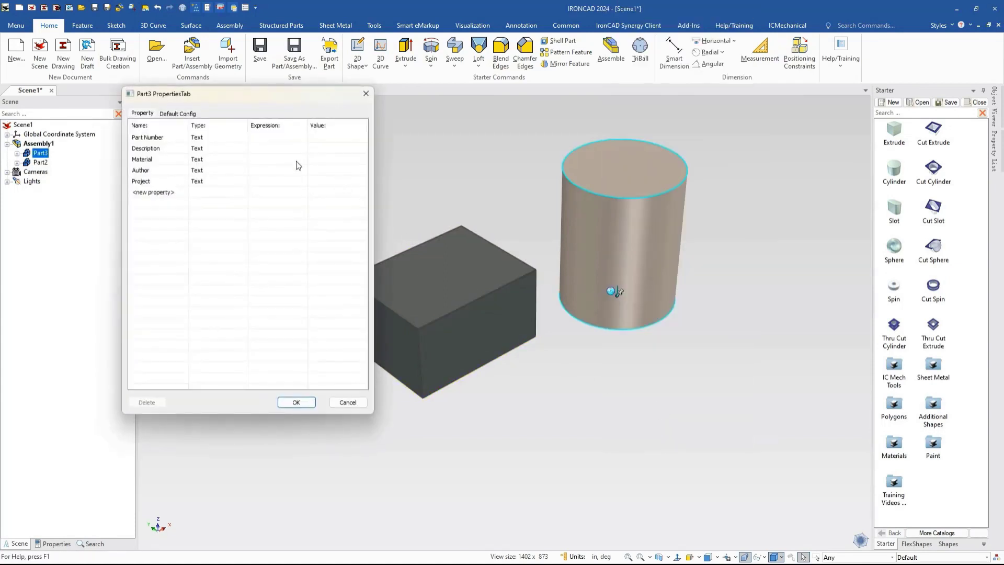
click(189, 115)
click(282, 193)
click(302, 192)
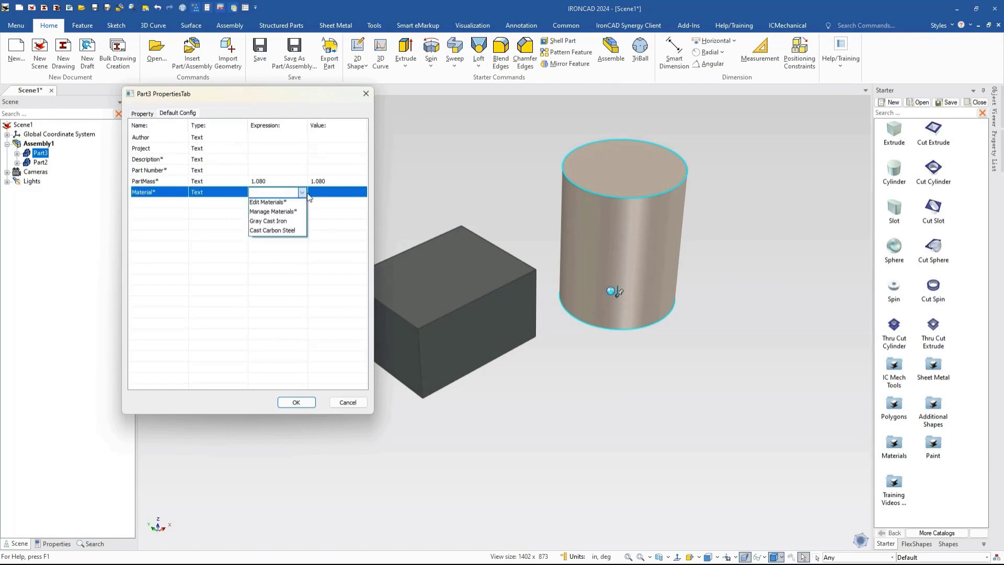
click(288, 222)
click(296, 402)
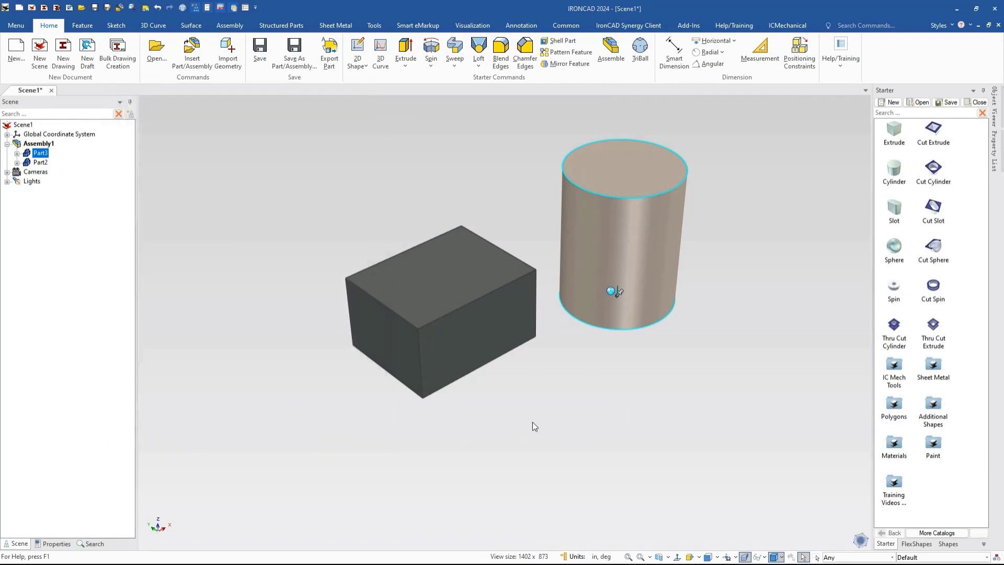
Clear the cylinder selection and select the whole assembly.
click(619, 257)
click(544, 401)
click(450, 300)
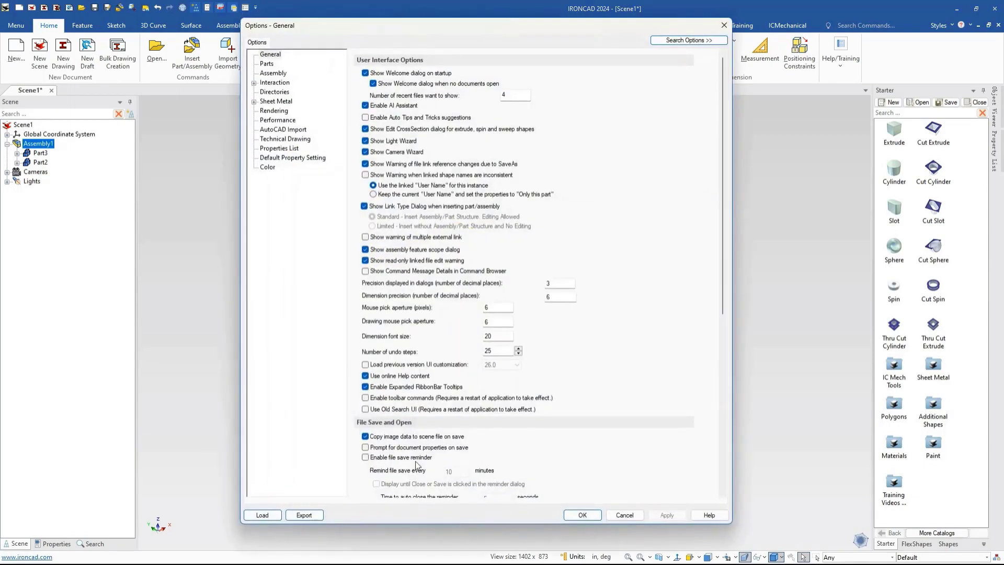
Show Default Property Setting, confirming AssemBase for assemblies and Base for parts.
click(283, 158)
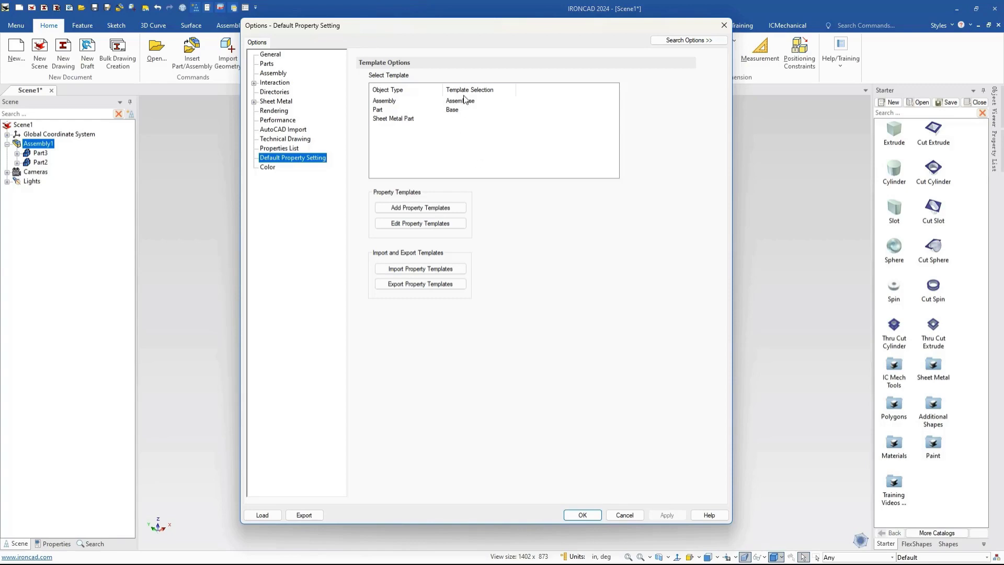
click(625, 516)
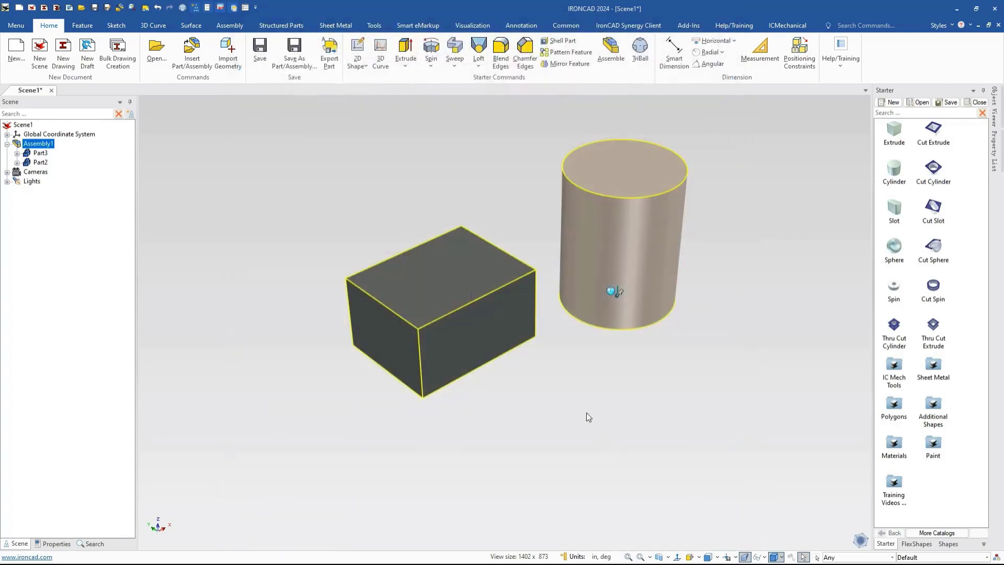
click(500, 326)
right_click(501, 326)
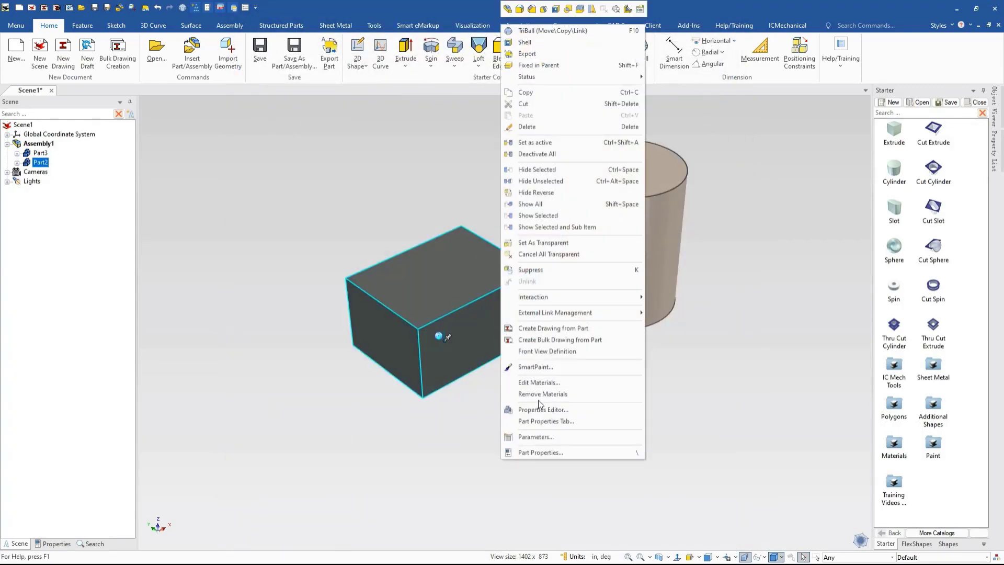
click(559, 411)
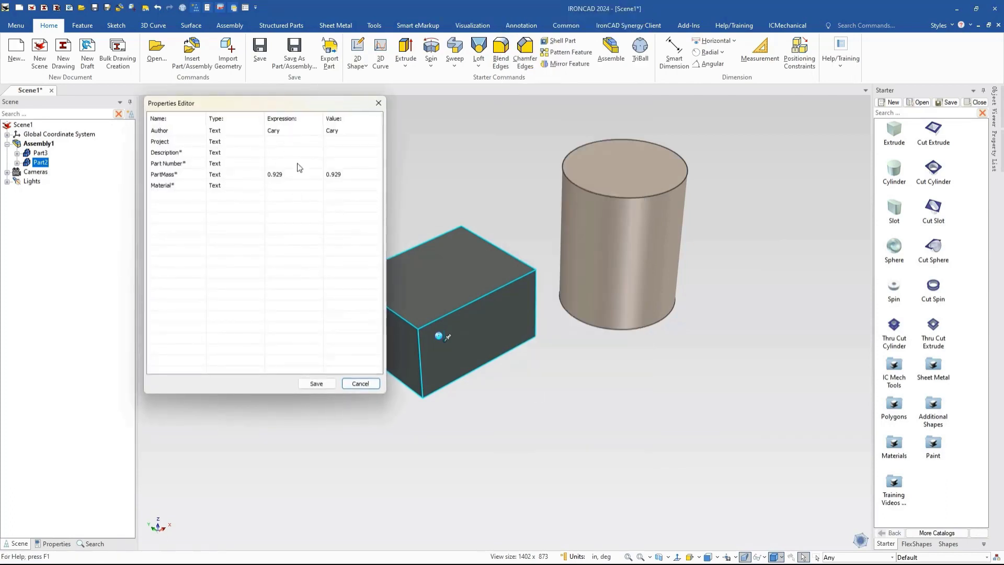
click(361, 385)
click(483, 412)
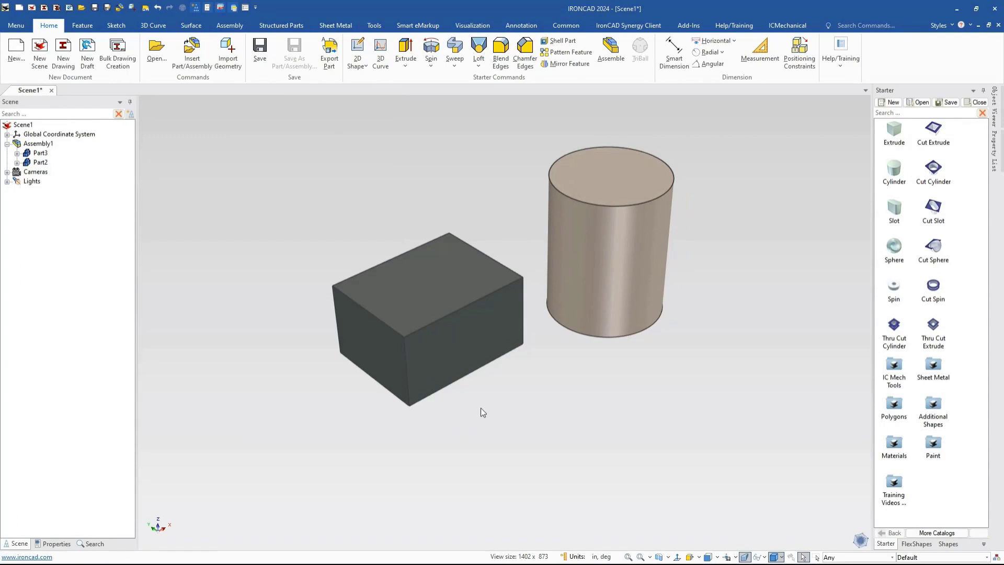
click(19, 26)
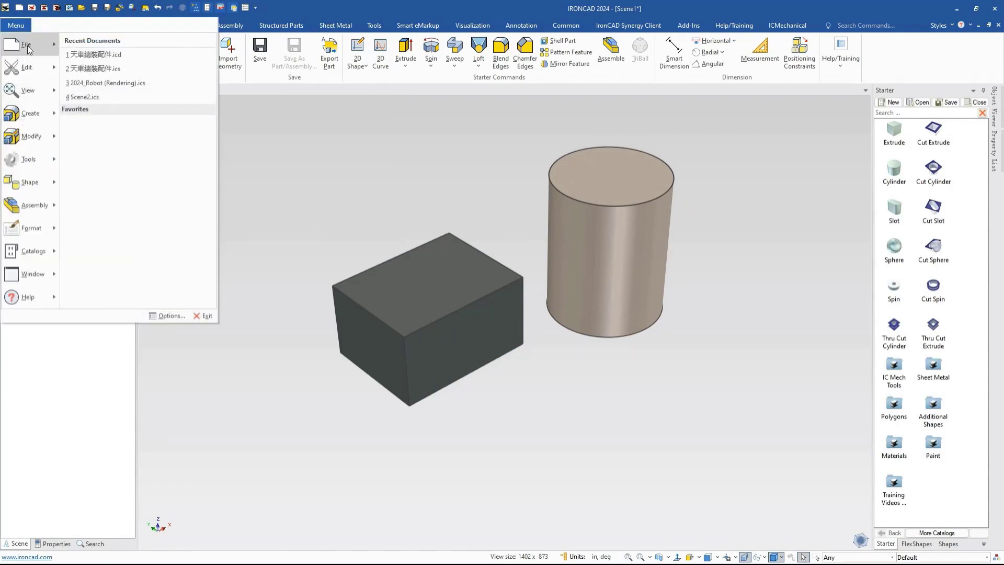
Open Bulk Modify for the document and review its Set Properties column choices.
mouse_move(27, 45)
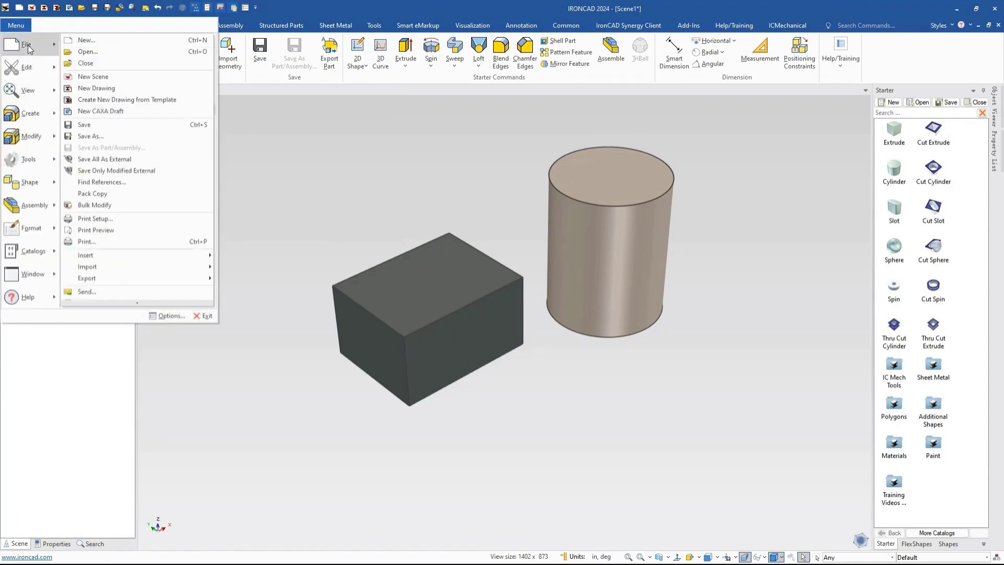
click(94, 205)
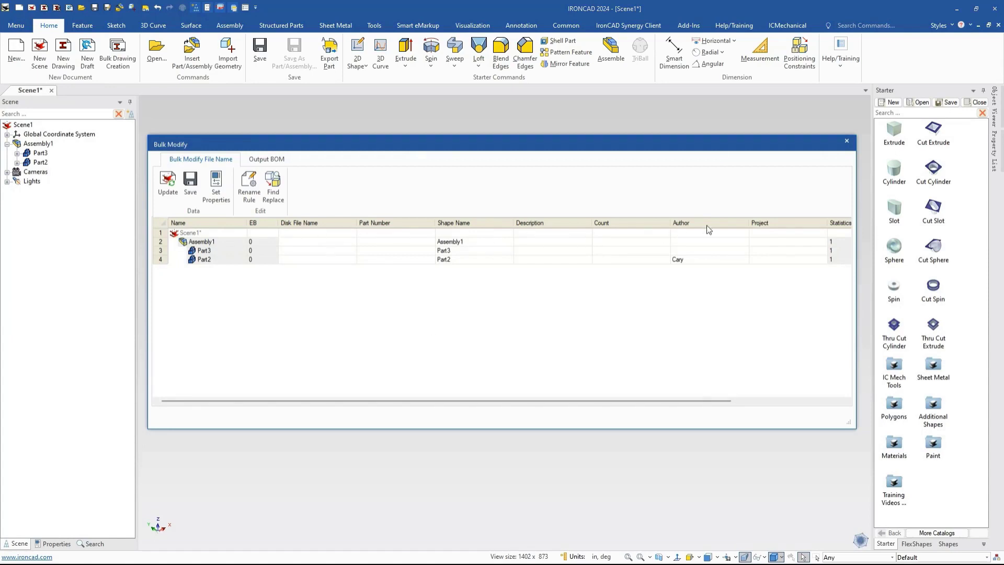
click(216, 192)
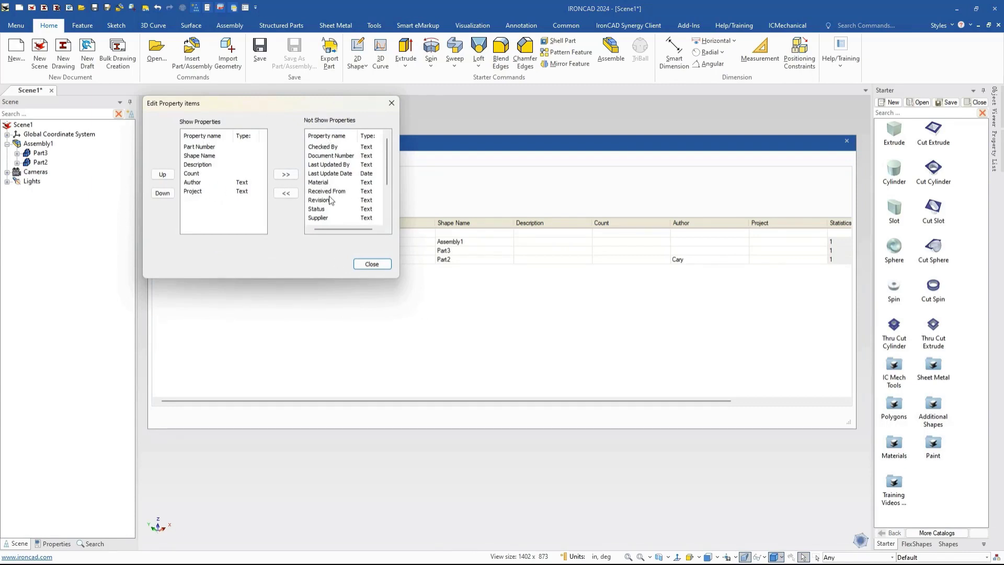
click(373, 266)
Step through the Description and Count cells, then enter Part2's Author value.
click(527, 243)
click(526, 251)
click(525, 259)
click(526, 242)
click(523, 251)
click(529, 259)
click(611, 243)
click(610, 251)
click(609, 260)
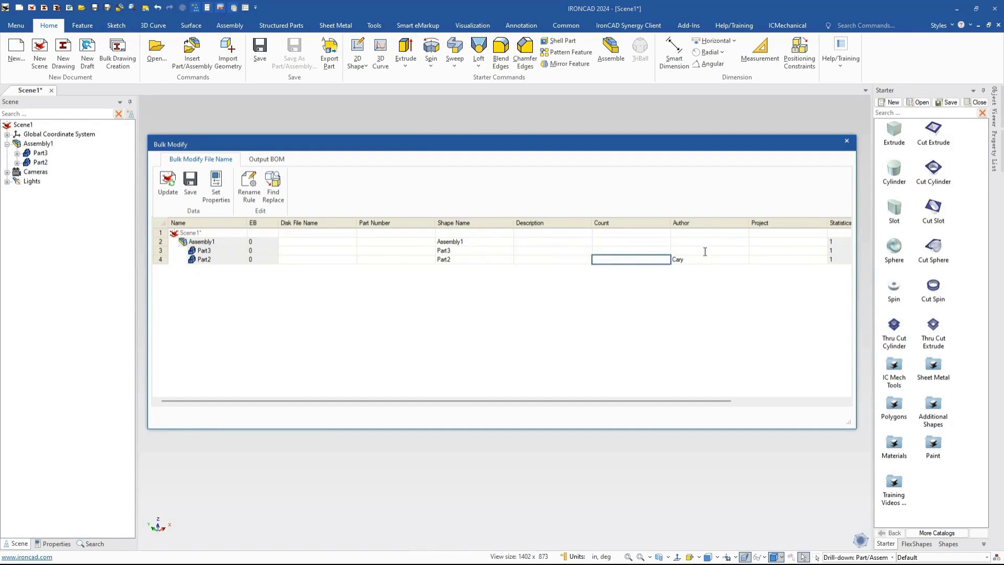
click(691, 259)
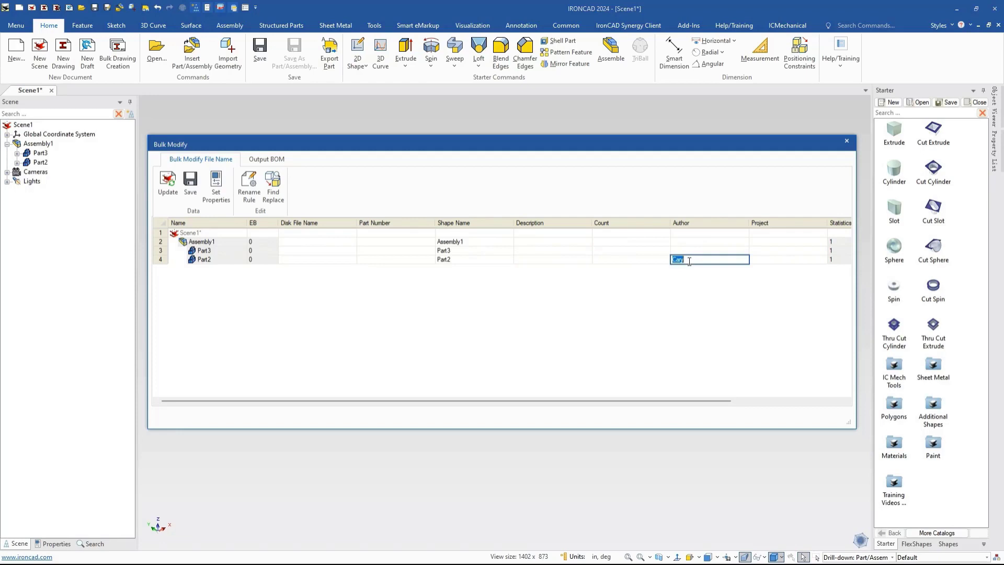
click(532, 316)
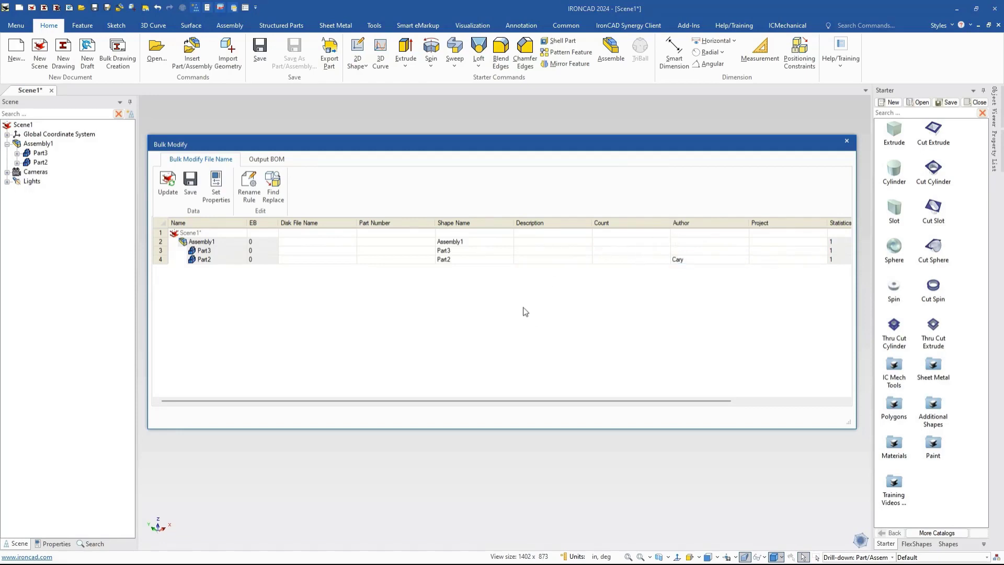
Review Part2 and Part3 properties, then check BOM masses (Part3 1.08046, Part2 0.928799).
double_click(219, 262)
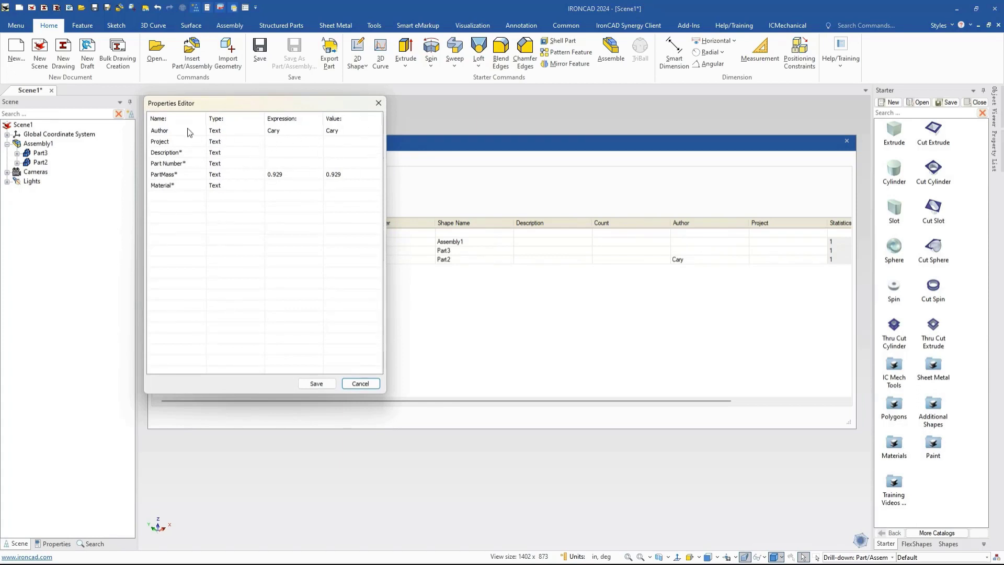
click(361, 383)
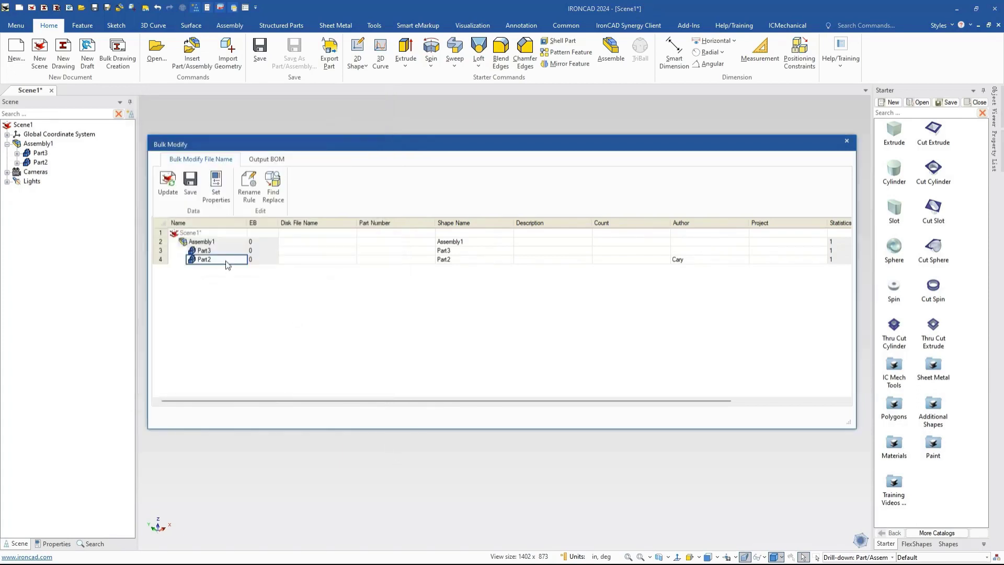
double_click(222, 249)
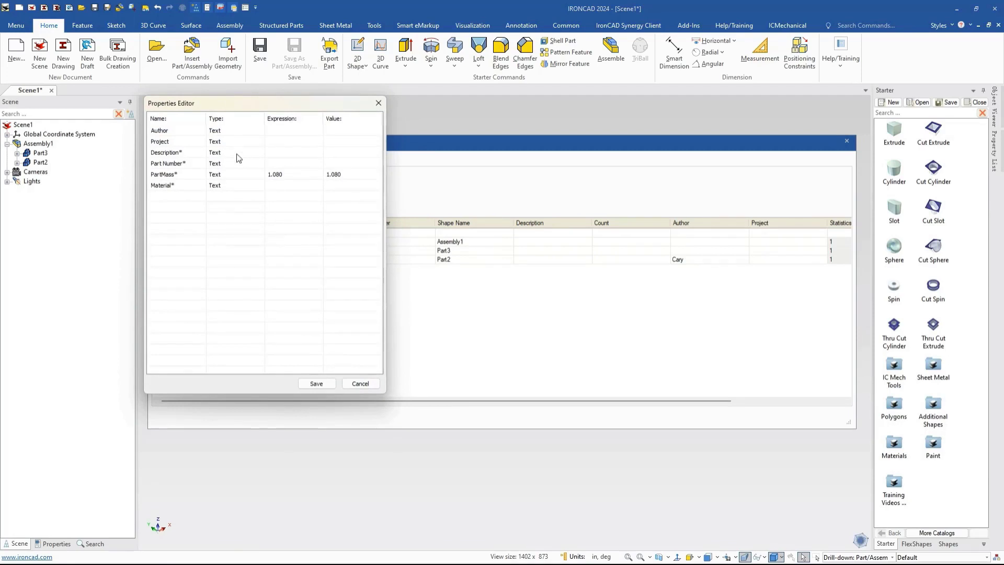
click(370, 379)
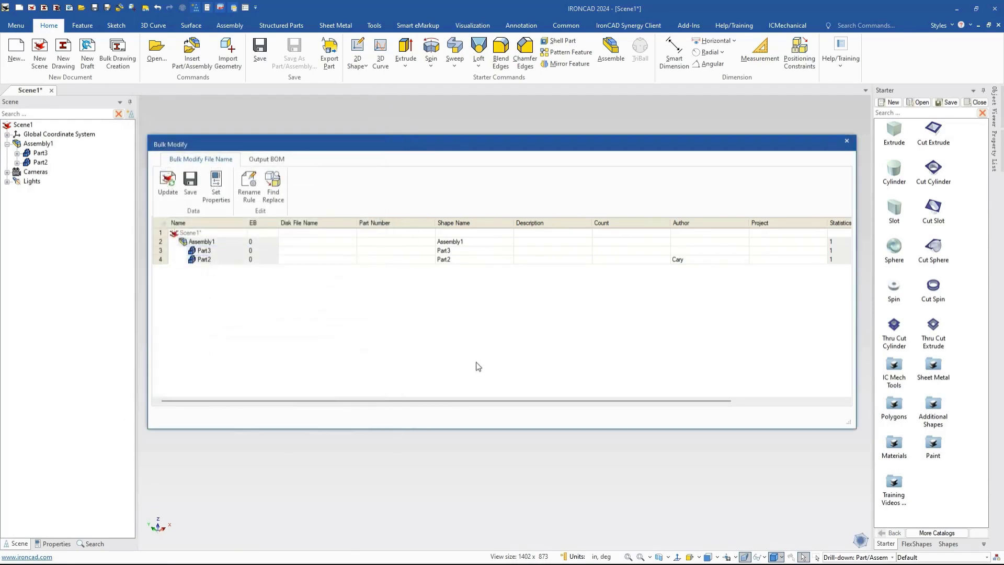
click(267, 161)
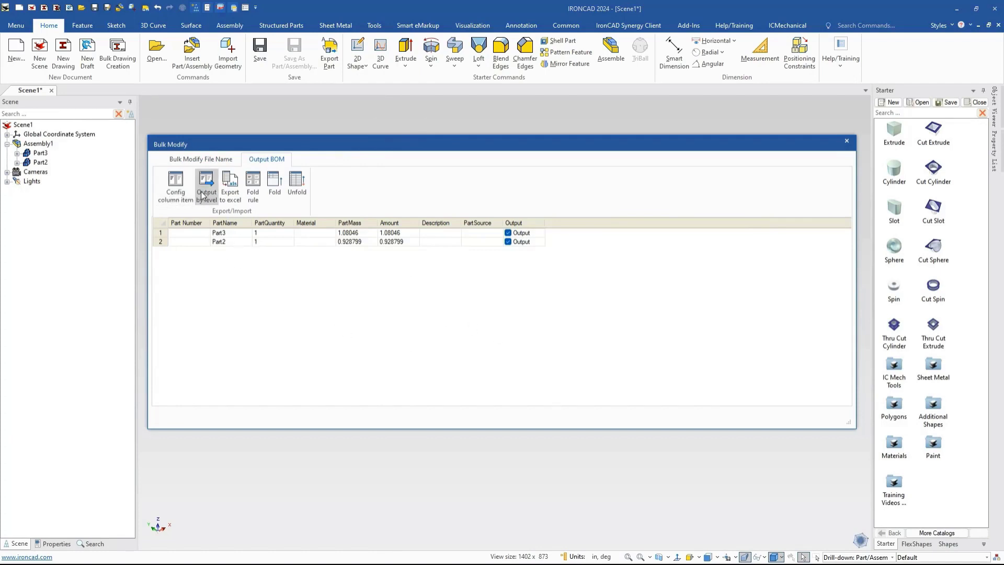
click(216, 162)
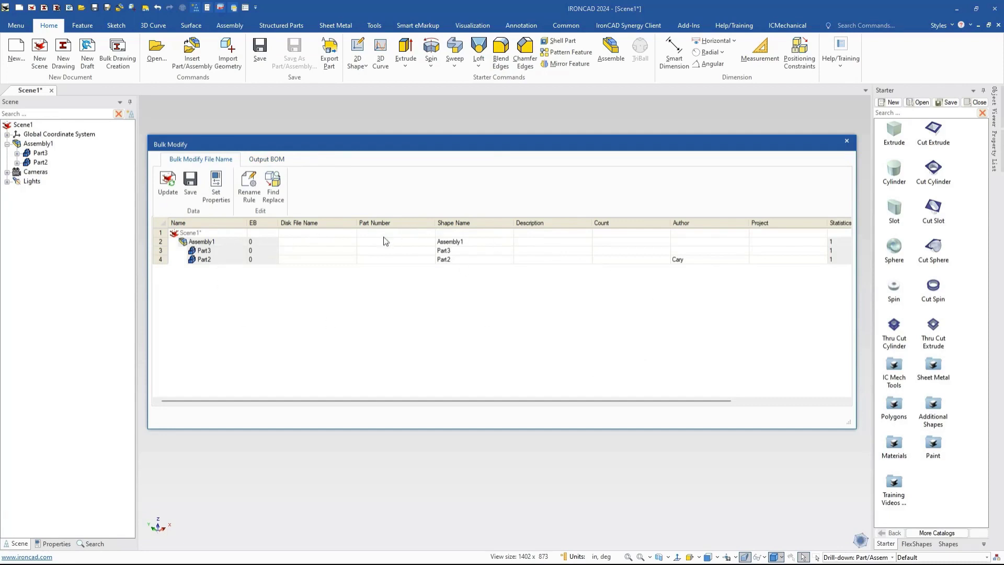
click(847, 142)
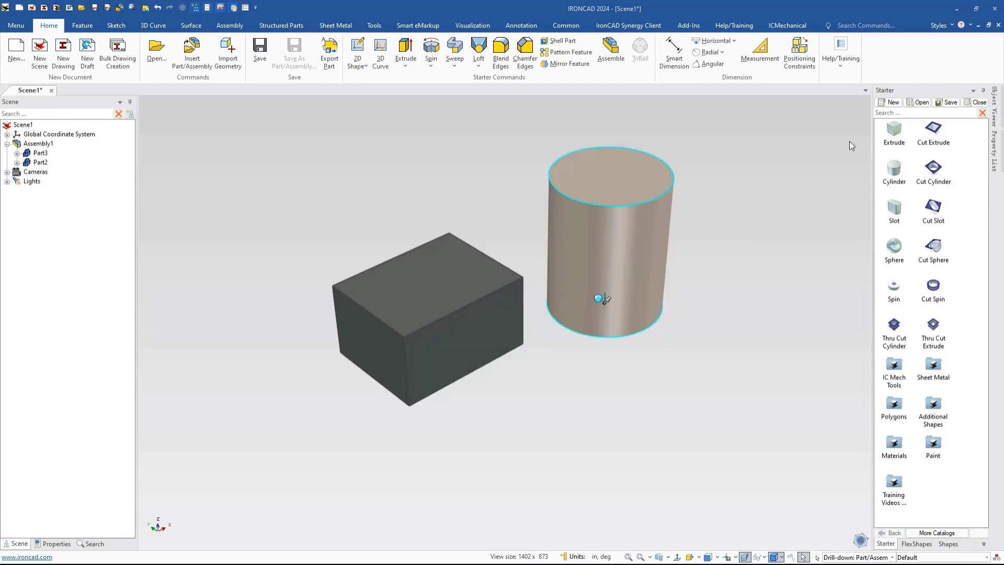
click(597, 285)
right_click(596, 285)
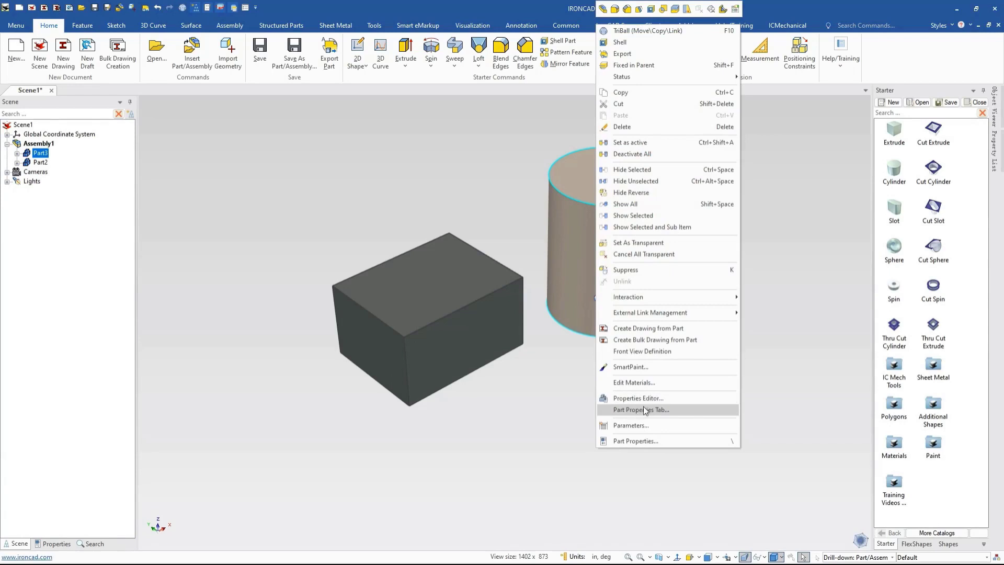
click(550, 417)
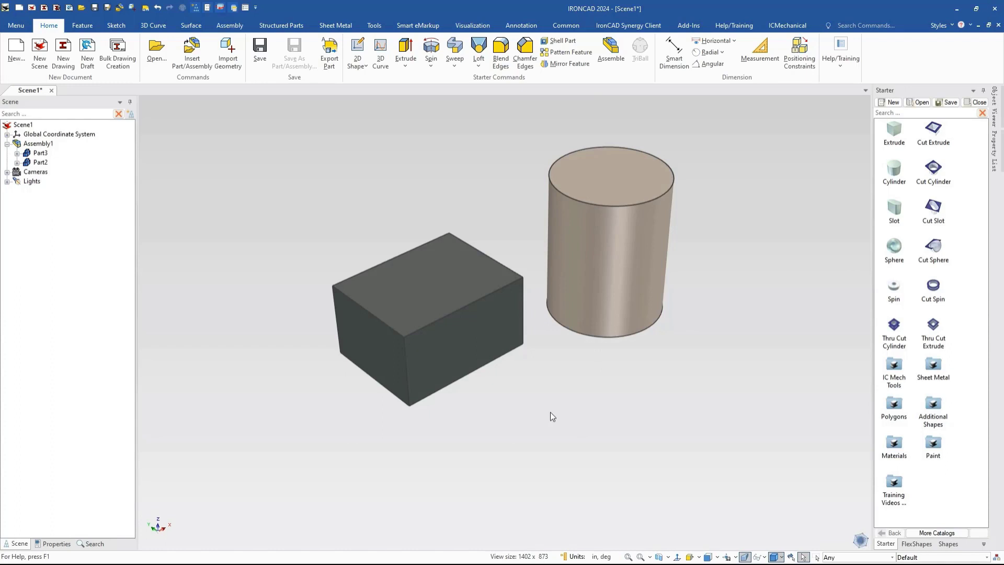
click(480, 332)
right_click(480, 331)
click(513, 432)
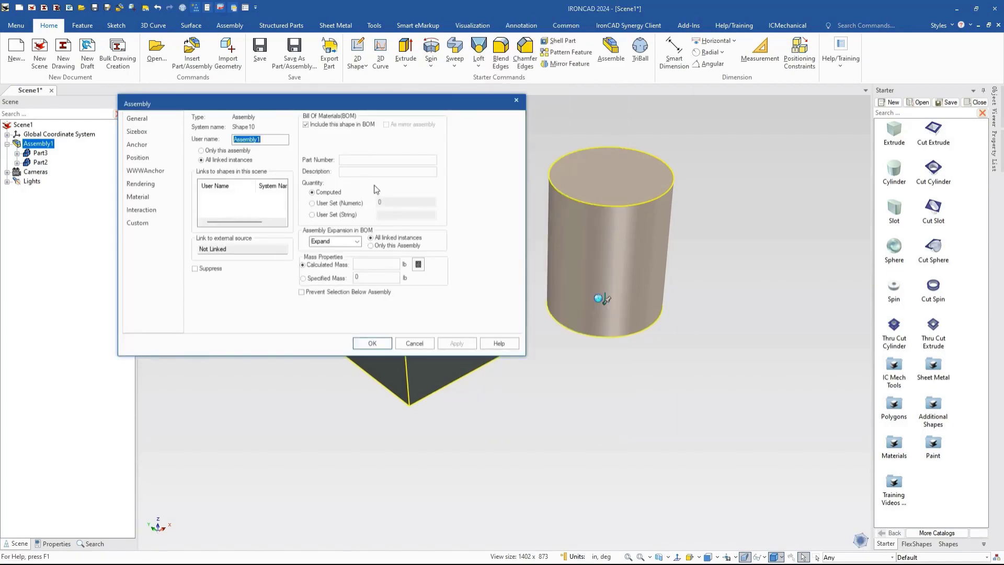
click(146, 198)
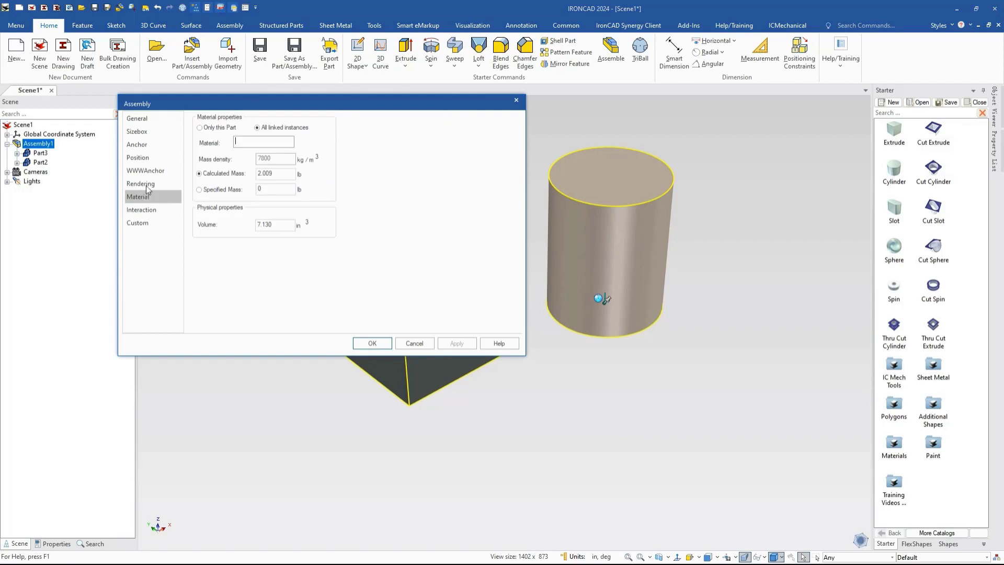
click(147, 224)
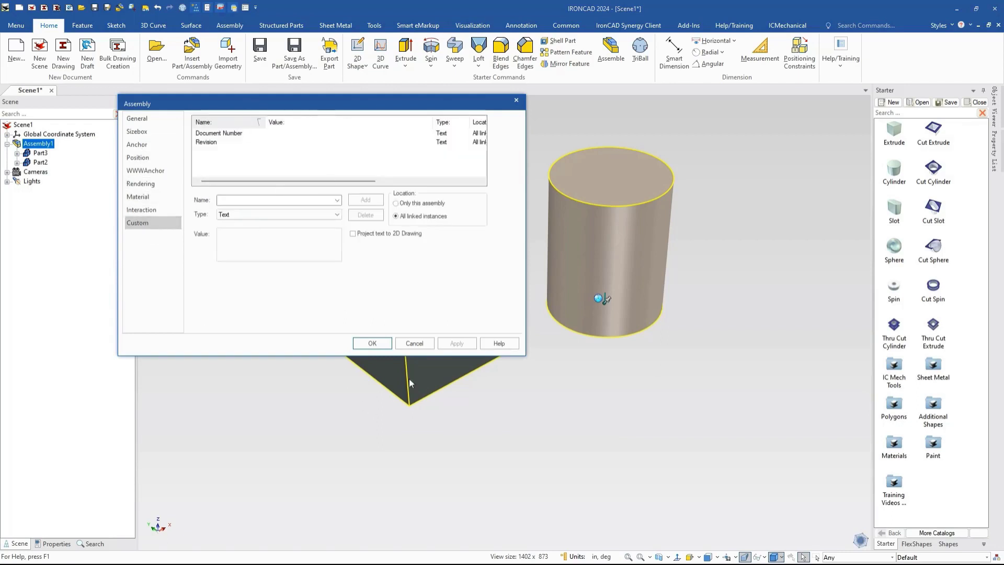
click(414, 344)
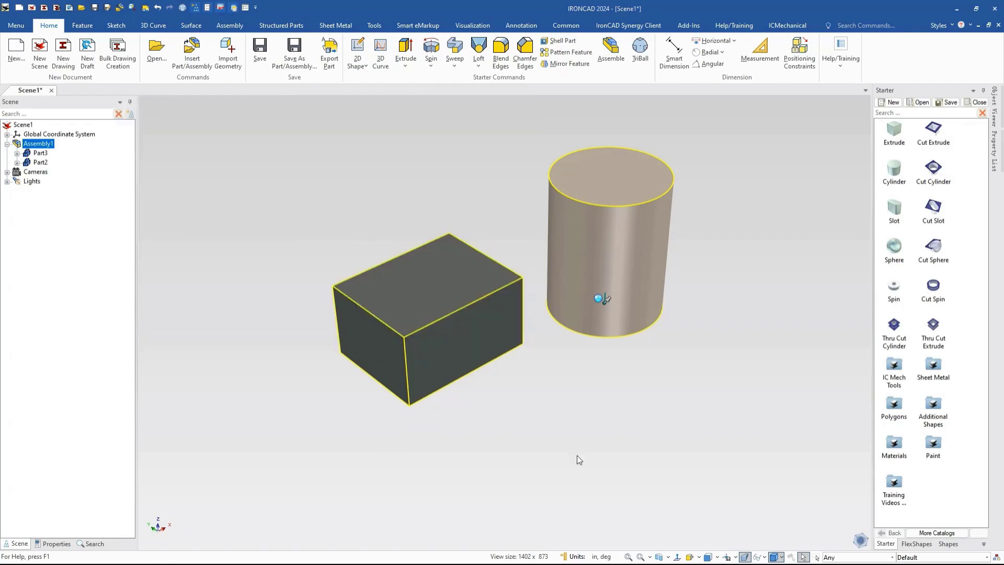
click(620, 278)
right_click(620, 278)
click(683, 390)
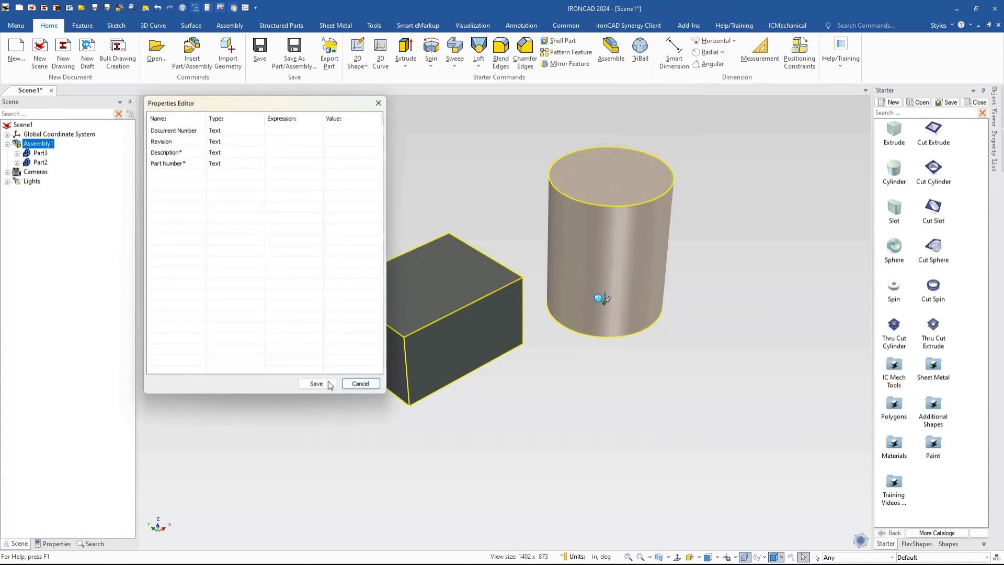
click(353, 385)
click(569, 408)
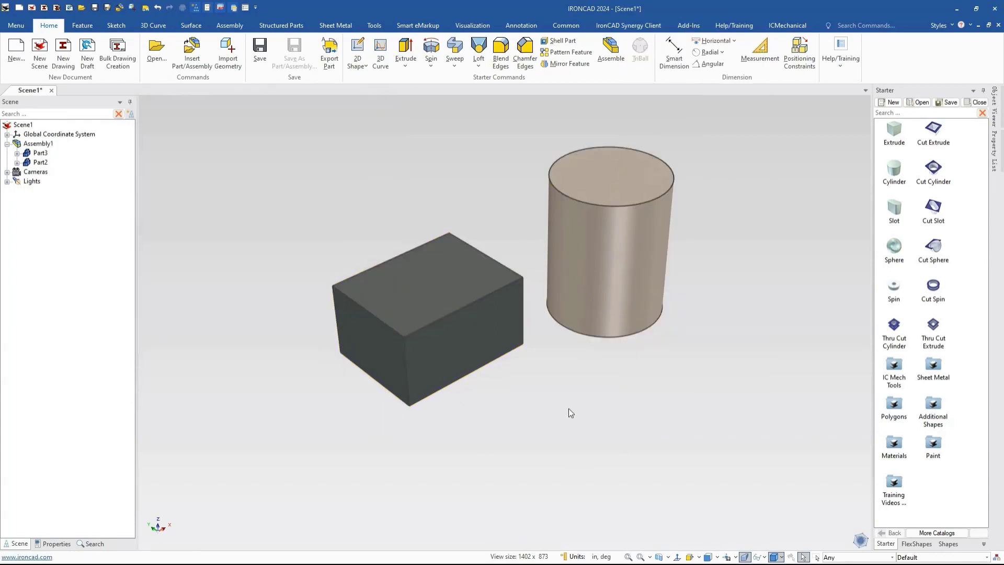